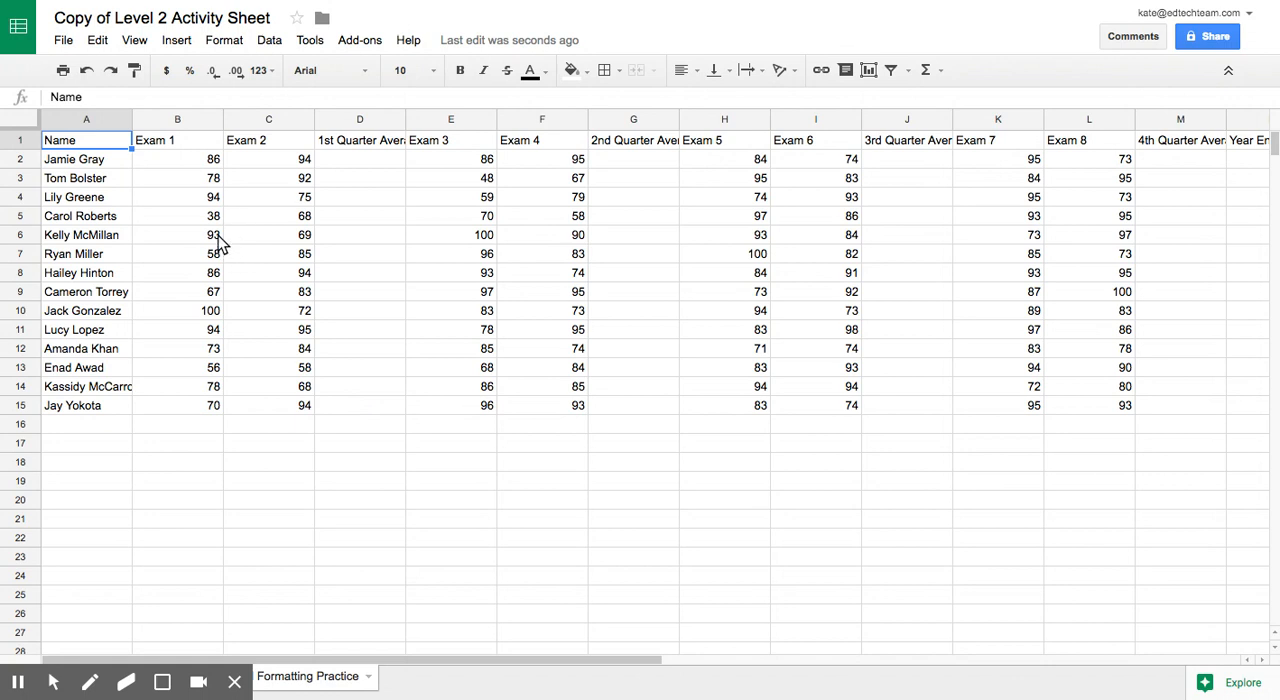
Step: Insert a column to the left of the Exam 1 column and head it "Gender"
mouse_move(214, 119)
click(214, 120)
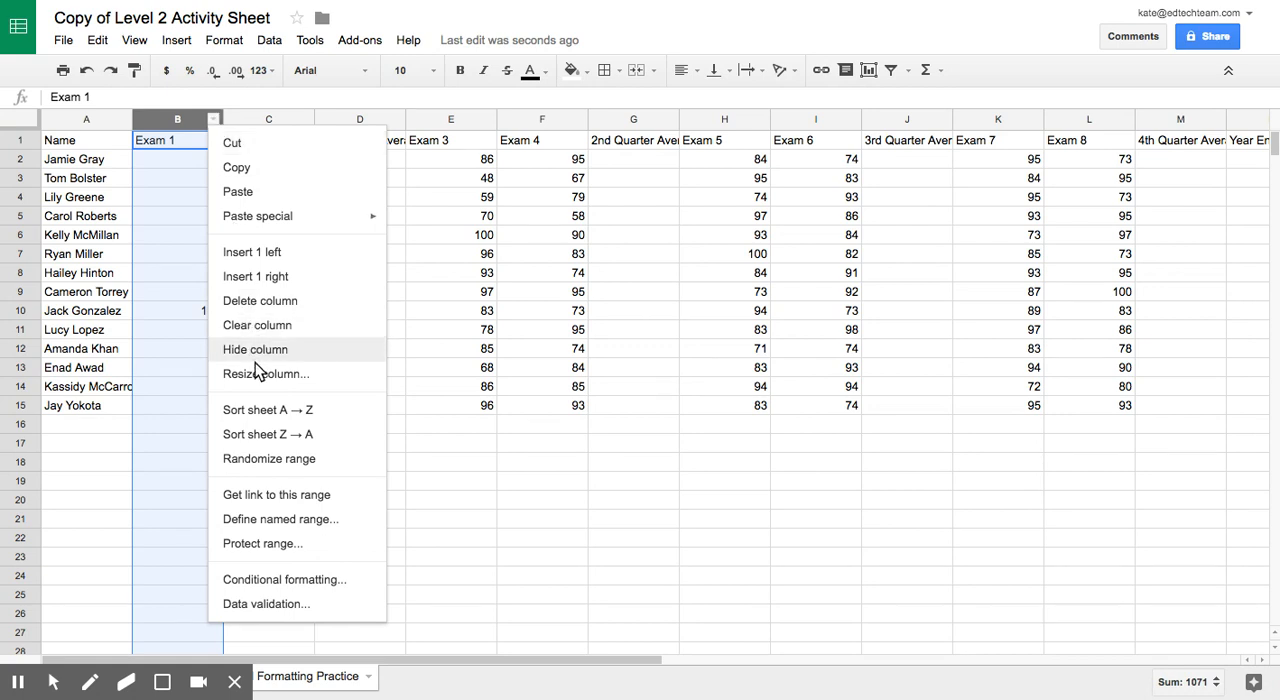
click(256, 254)
click(176, 147)
text(g)
key(BackSpace)
text(Gender)
key(Return)
Step: Fill Gender cells B2 to B5 with Boy, Boy, Girl, Girl
text(Bo)
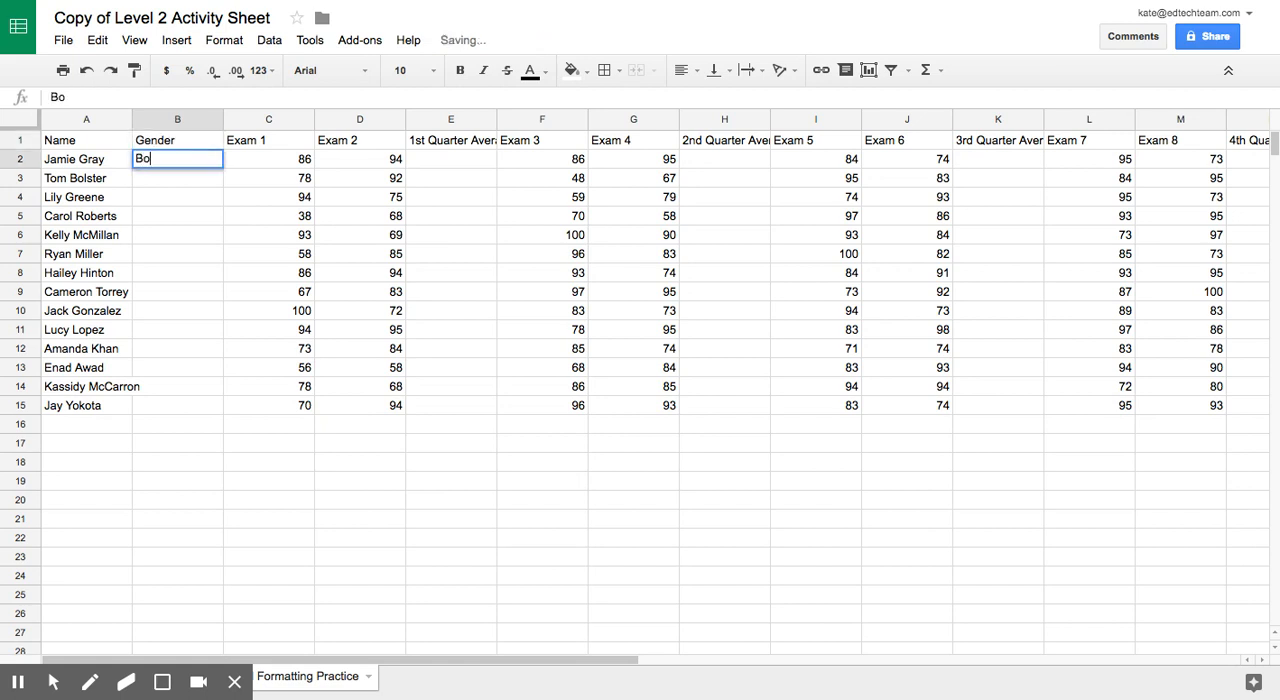
text(y)
key(Return)
text(Boy)
key(Return)
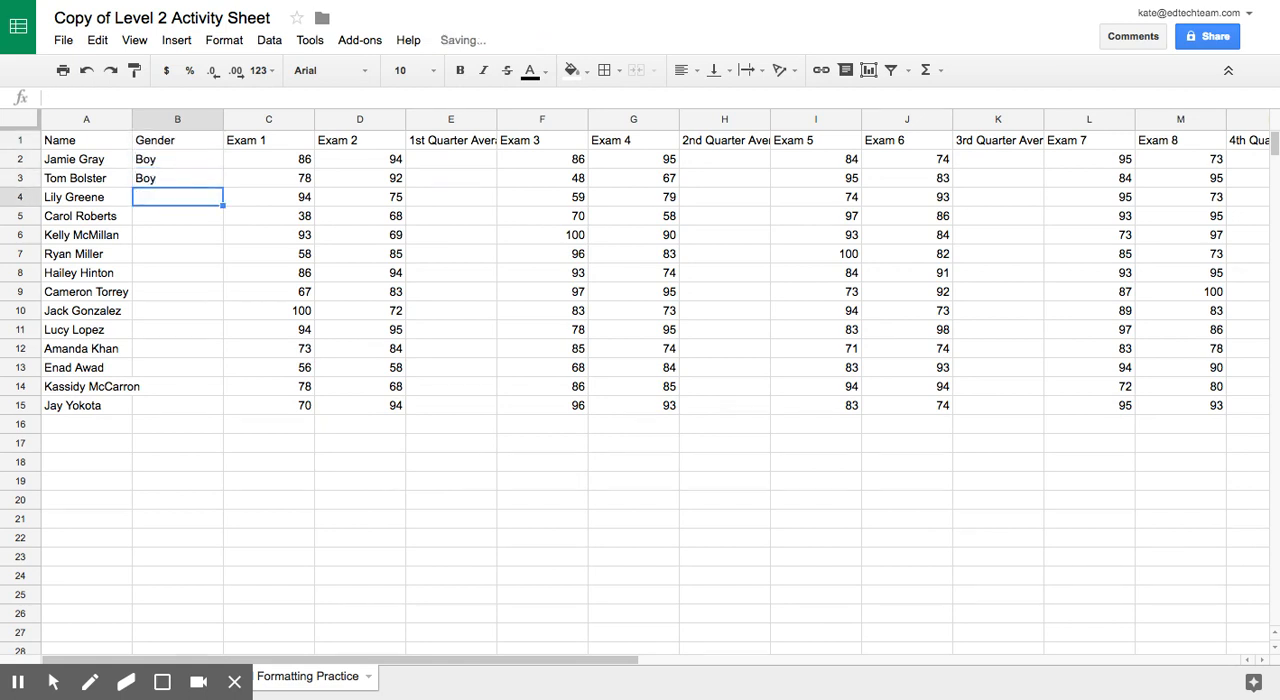
text(Girl)
key(Return)
text(Girl)
key(Return)
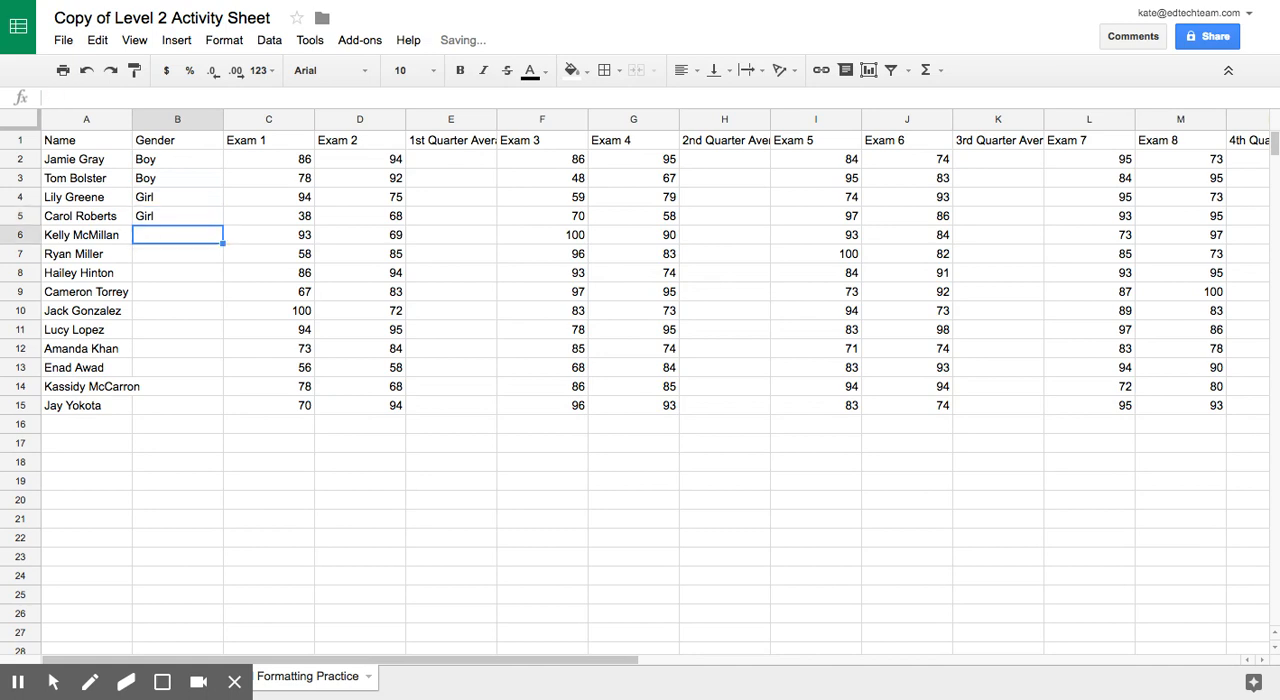
Step: Fill Gender cells B6 to B10 with Boy, Girl, Girl, Boy, Boy
text(Boy)
key(Return)
text(Girl)
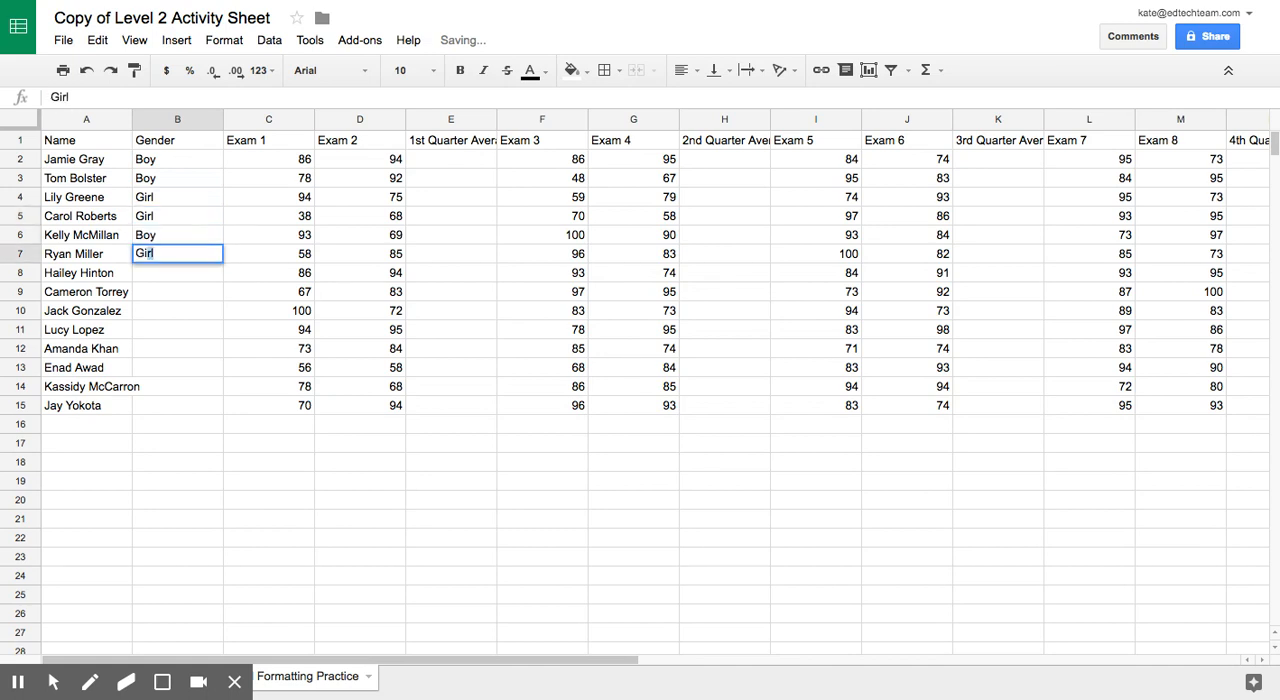
key(Return)
text(Girl)
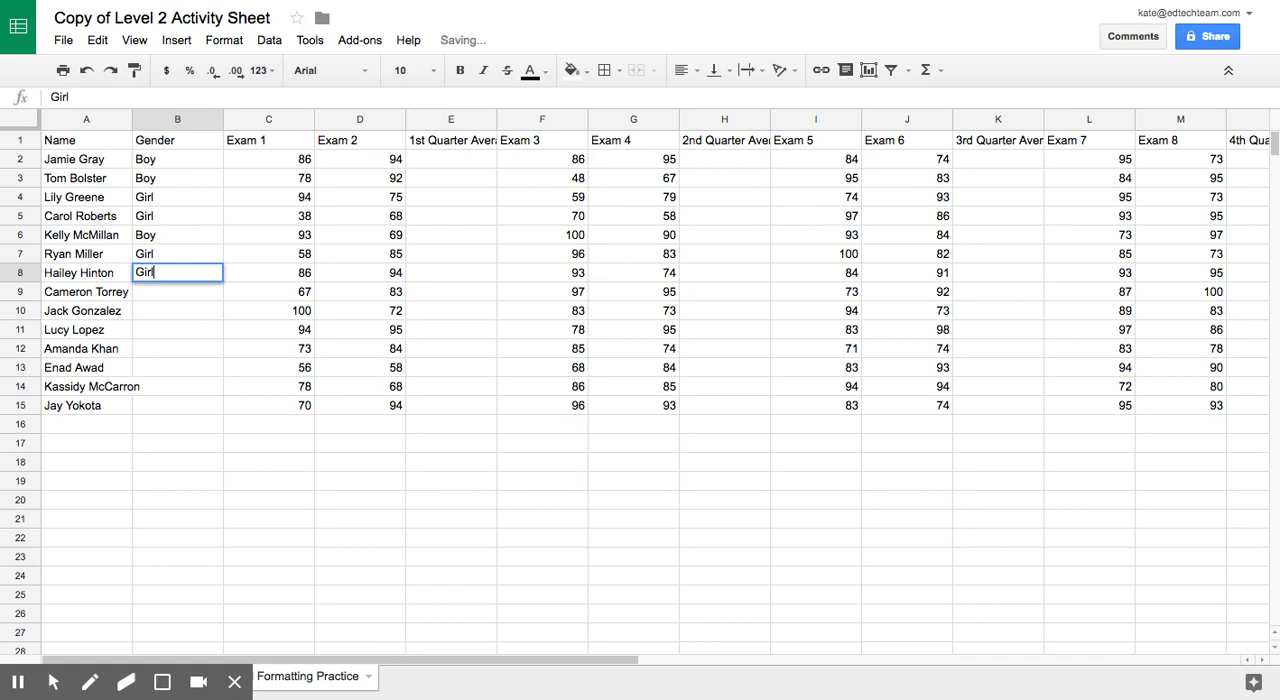
key(Return)
text(Boy)
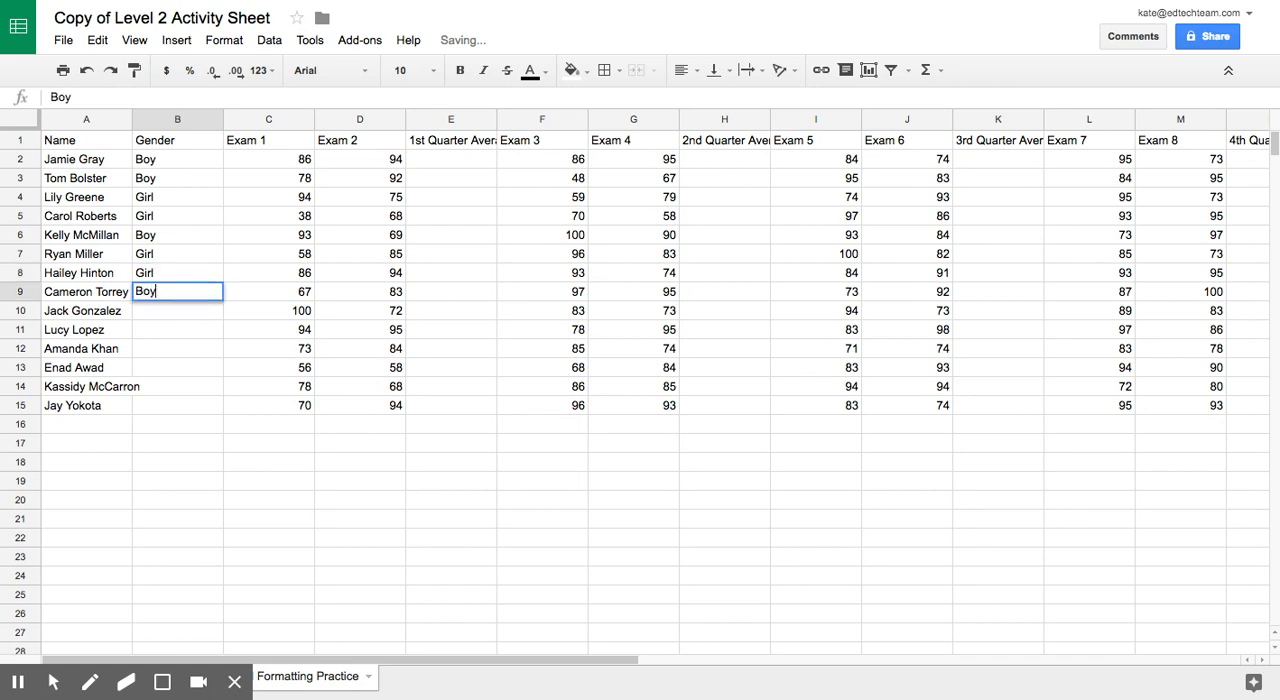
key(Return)
text(B)
key(Return)
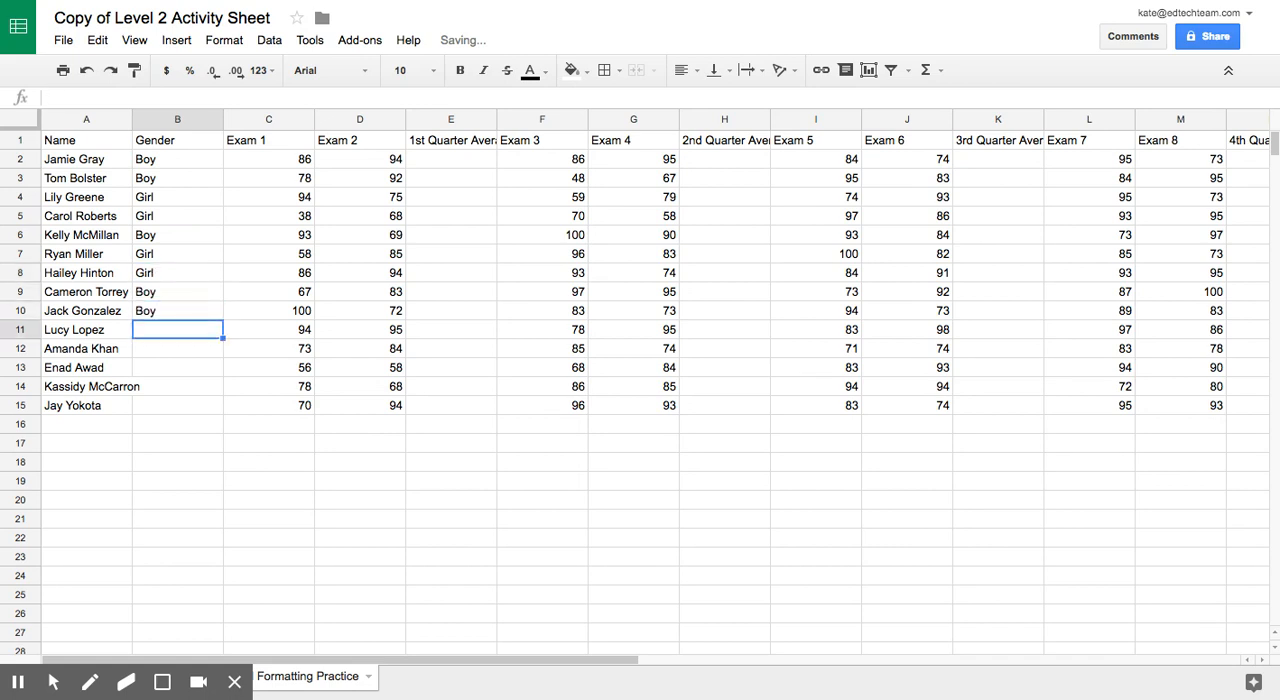
Step: Fill Gender cells B11 to B15 with Girl, Girl, Boy, Girl, Boy
text(Girl)
key(Return)
text(Girl)
key(Return)
text(Boy)
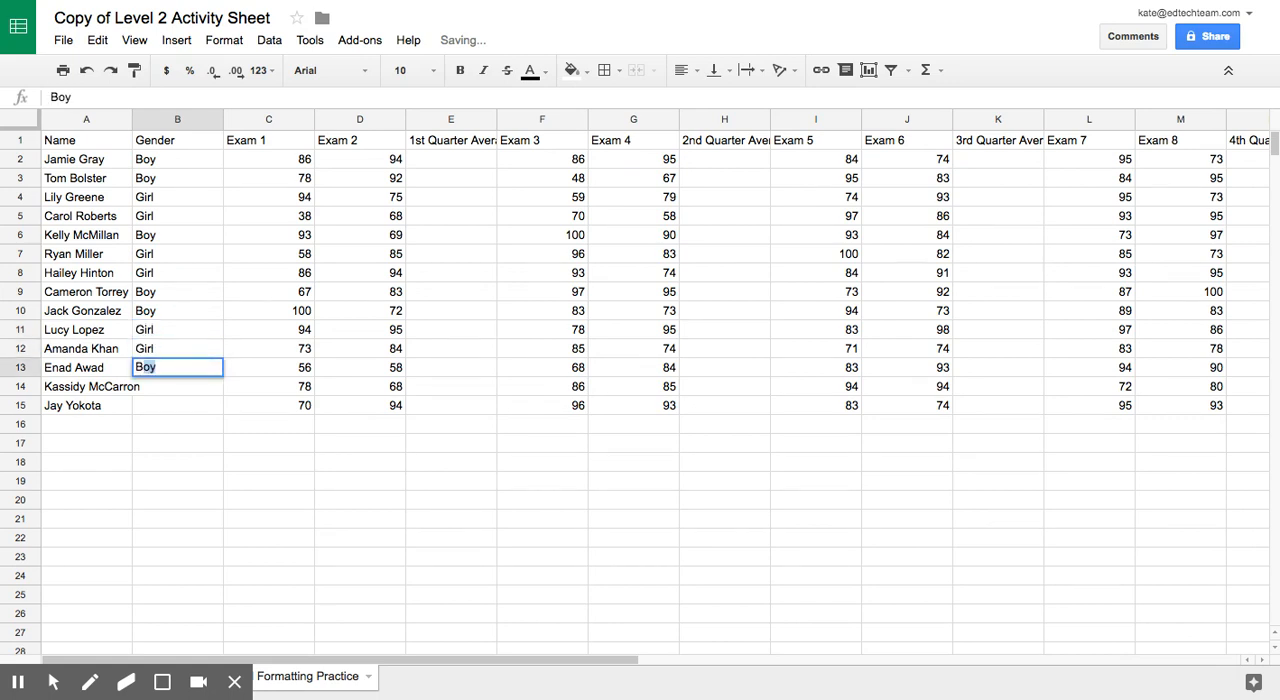
key(Return)
text(Girl)
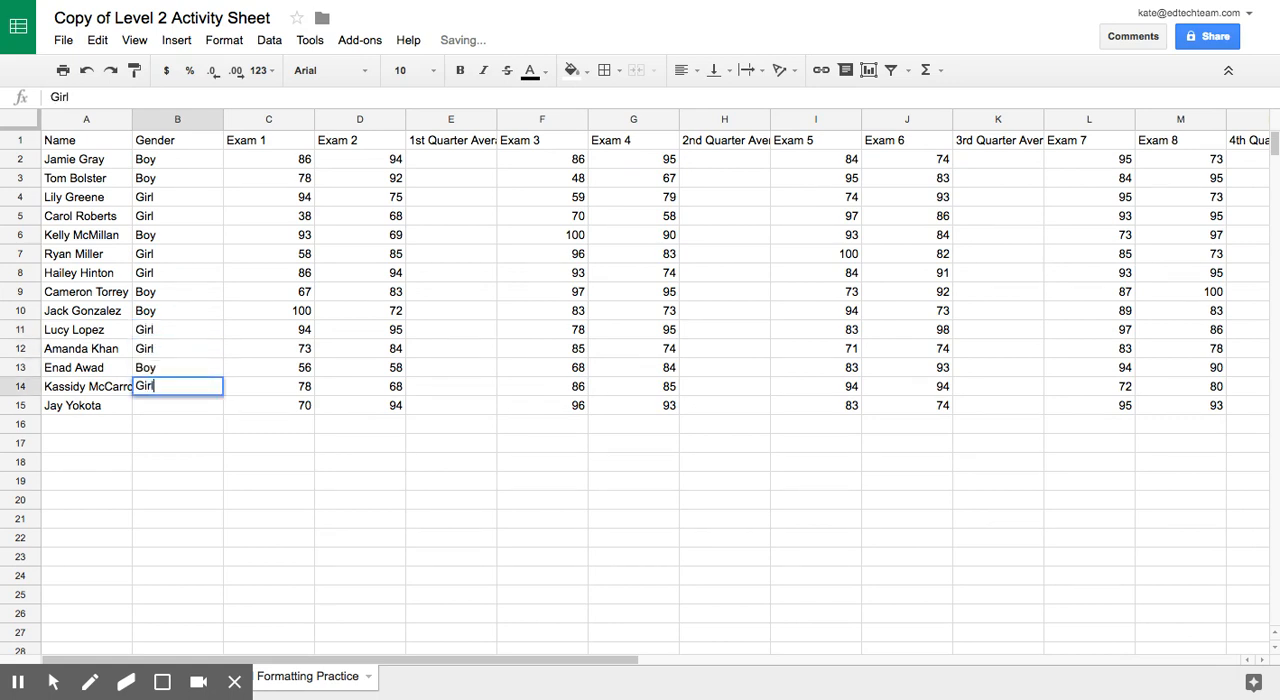
key(Return)
text(Boy)
key(Return)
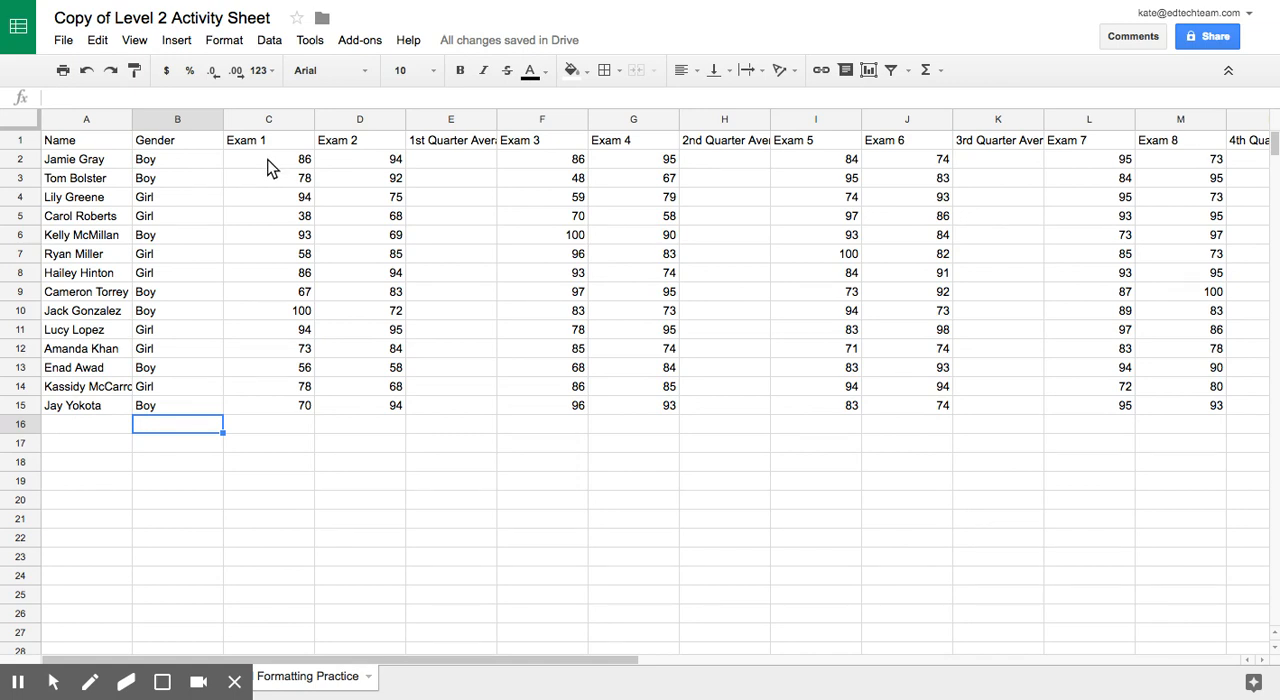
Step: Calculate the 1st quarter average of C2:D2 in E2 with AVERAGE and fill the formula down to E15
drag(266, 158, 348, 159)
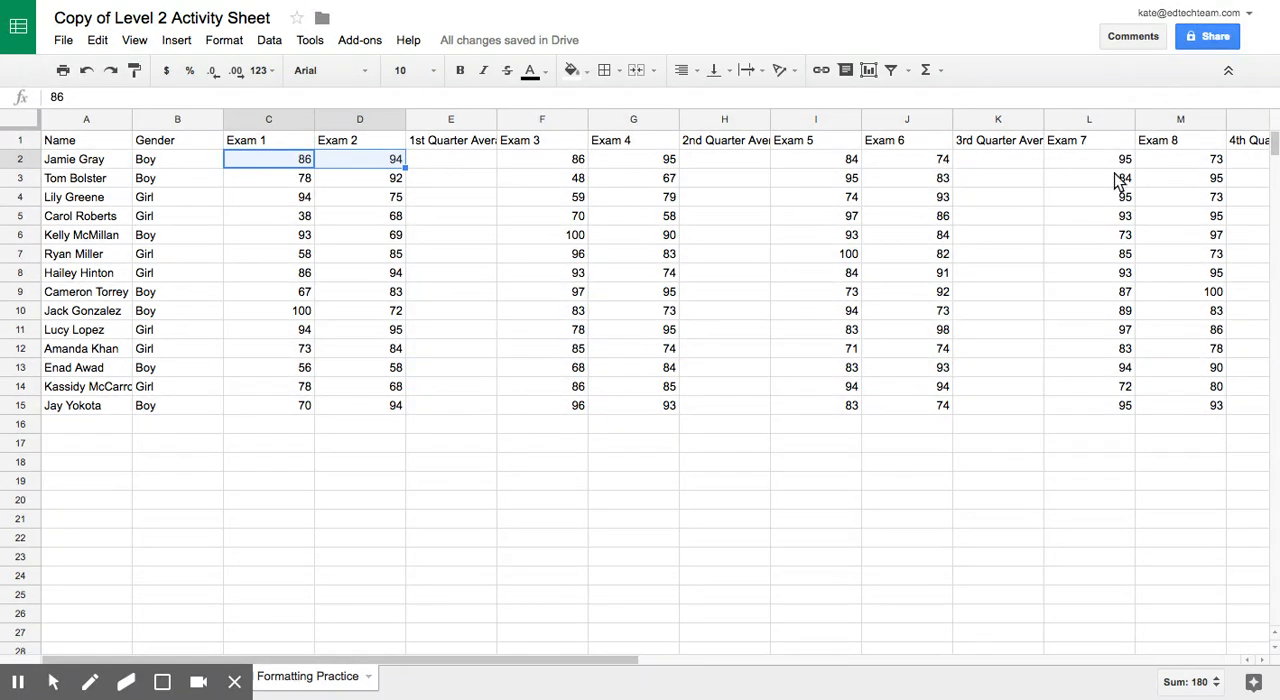
click(942, 67)
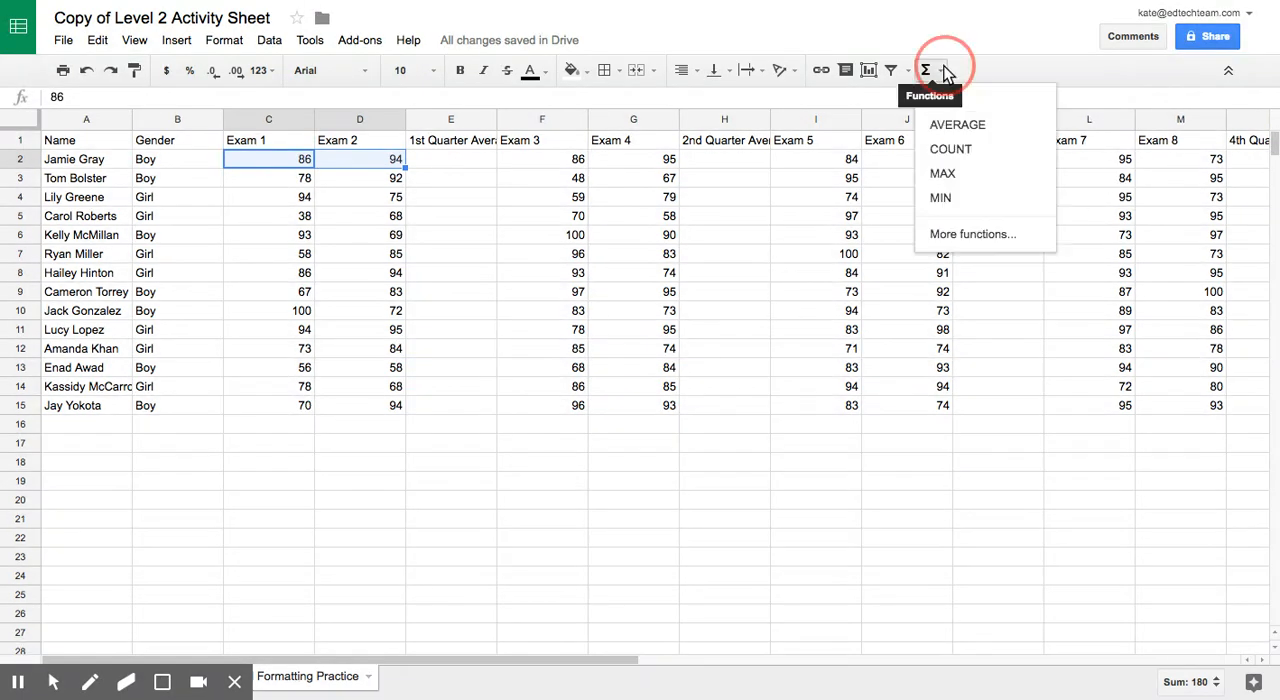
click(957, 125)
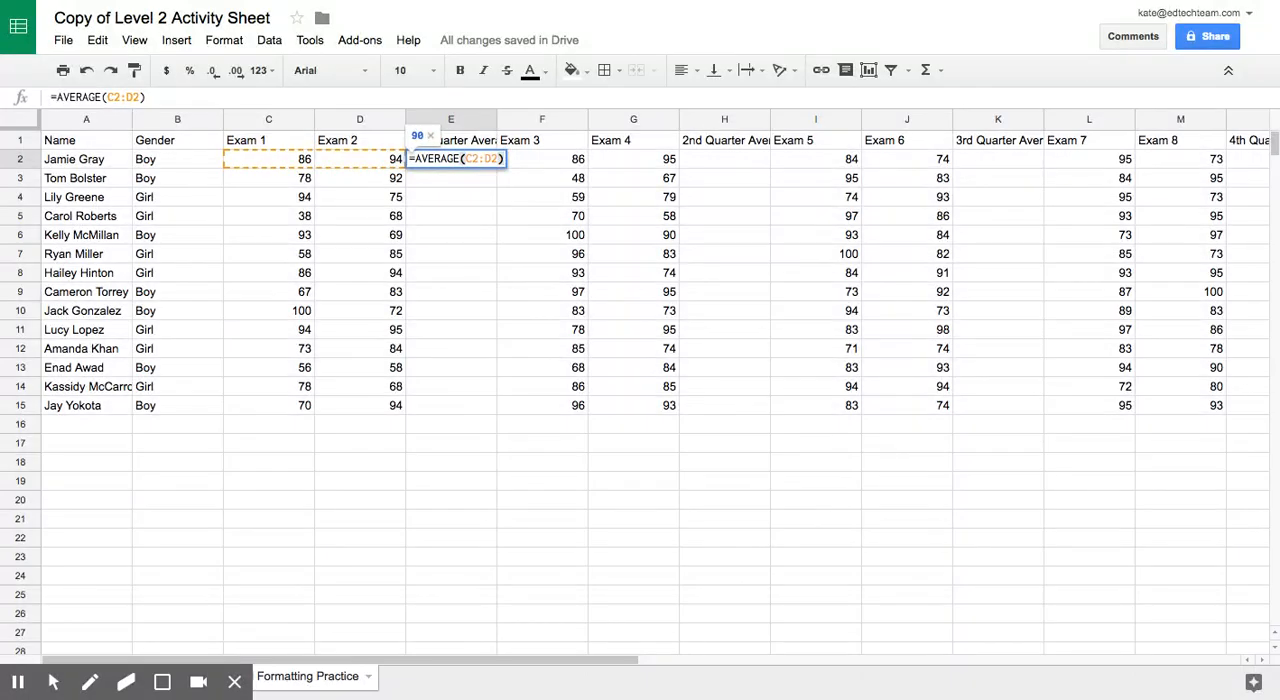
key(Return)
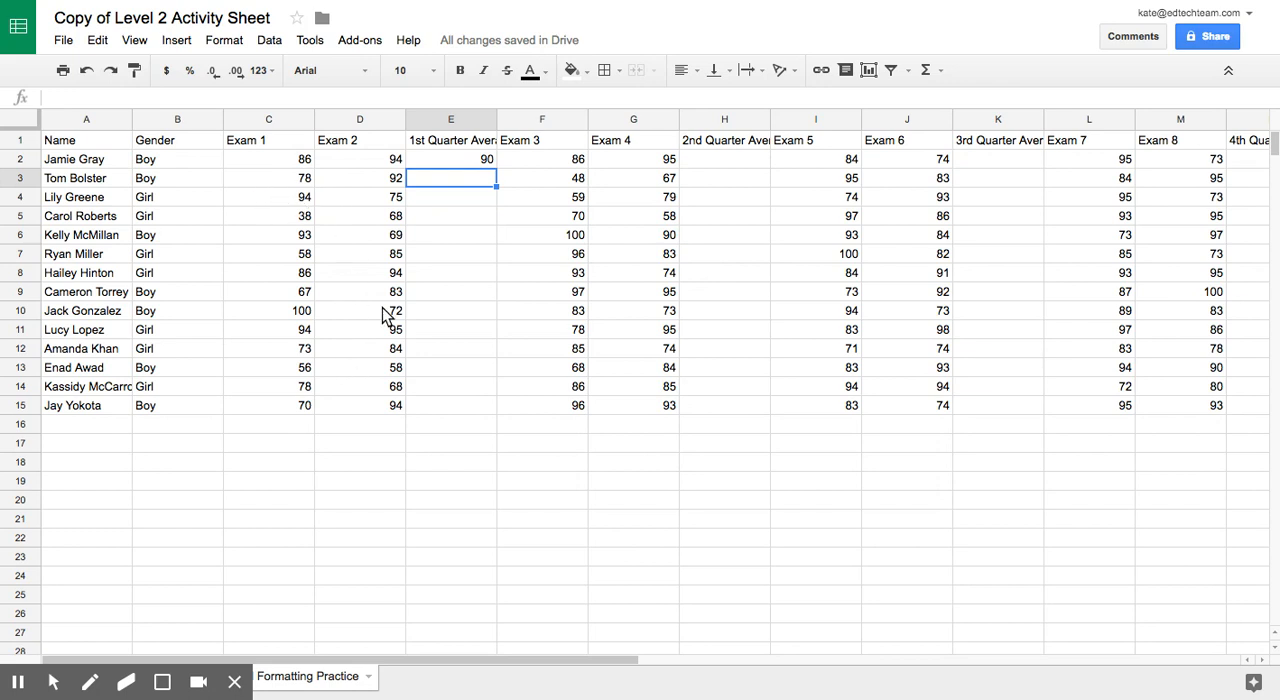
click(472, 160)
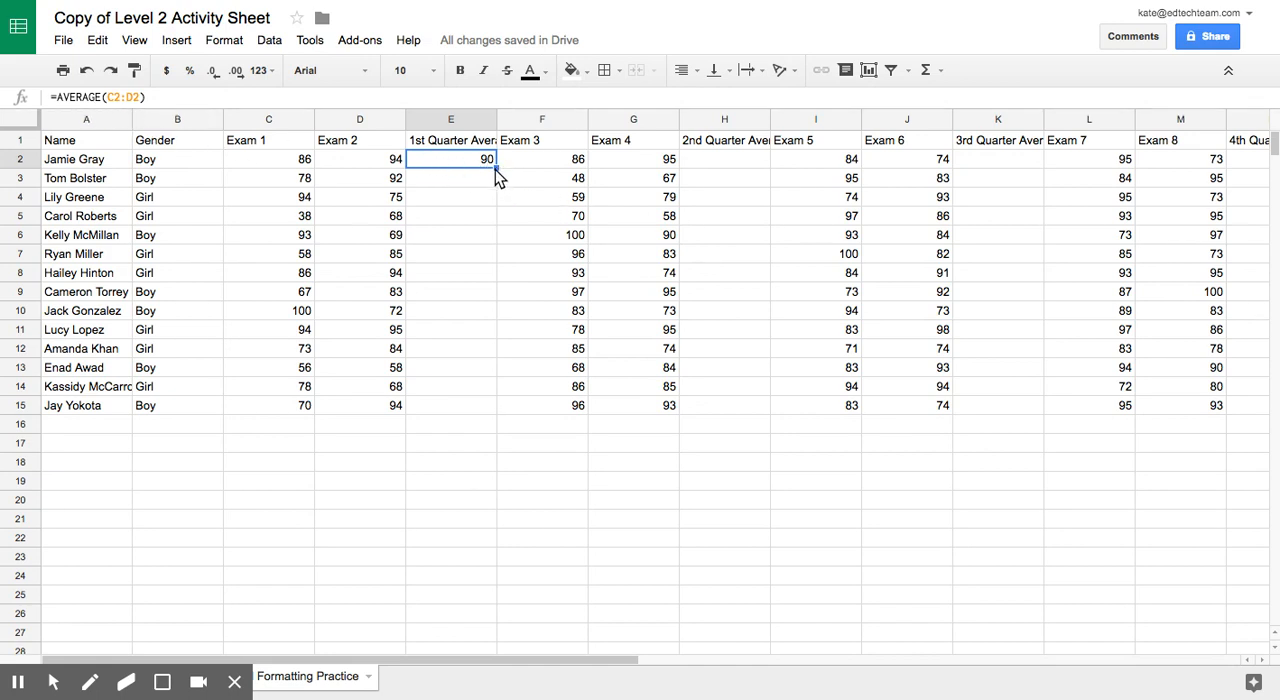
drag(496, 169, 477, 405)
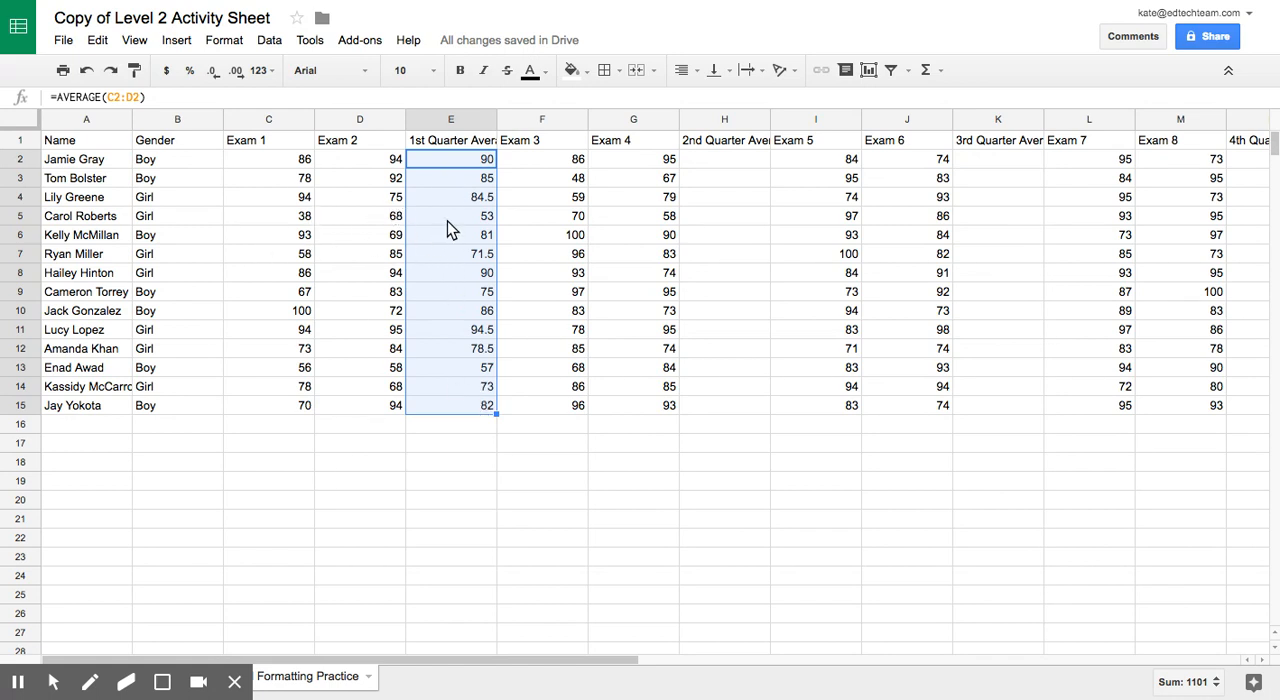
Step: Calculate the 2nd quarter average of F2:G2 in H2 with AVERAGE and fill the formula down to H15
drag(578, 162, 626, 165)
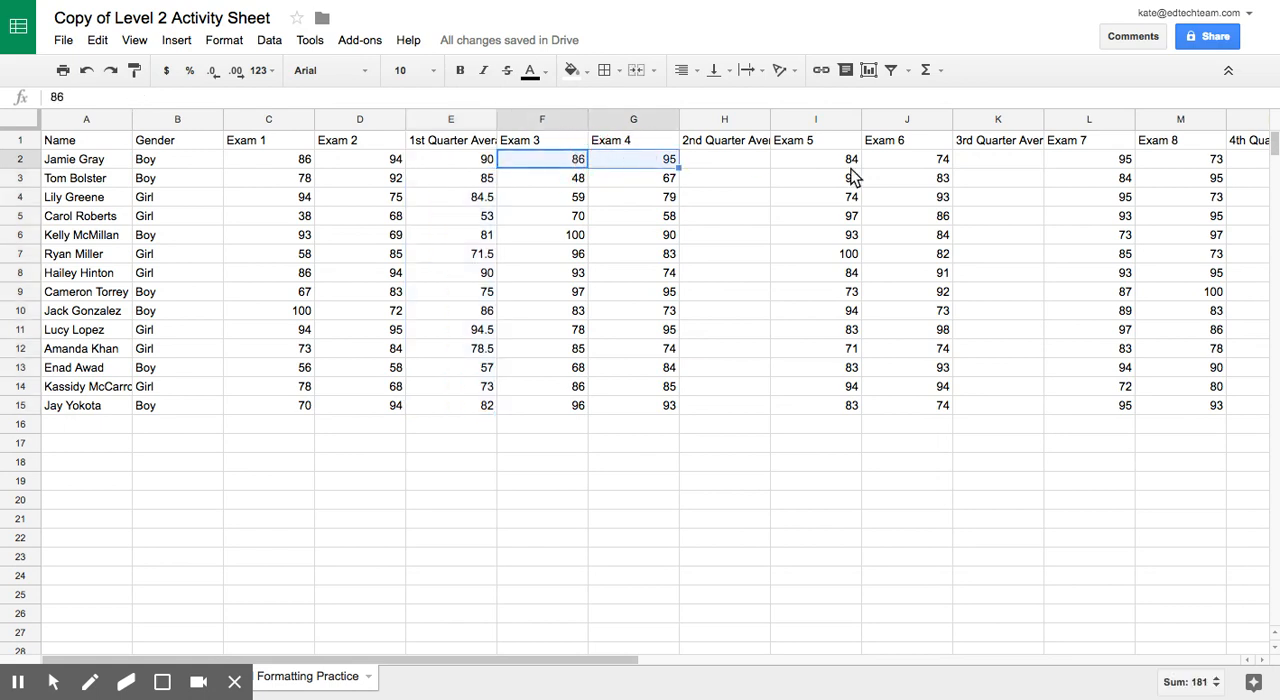
click(942, 74)
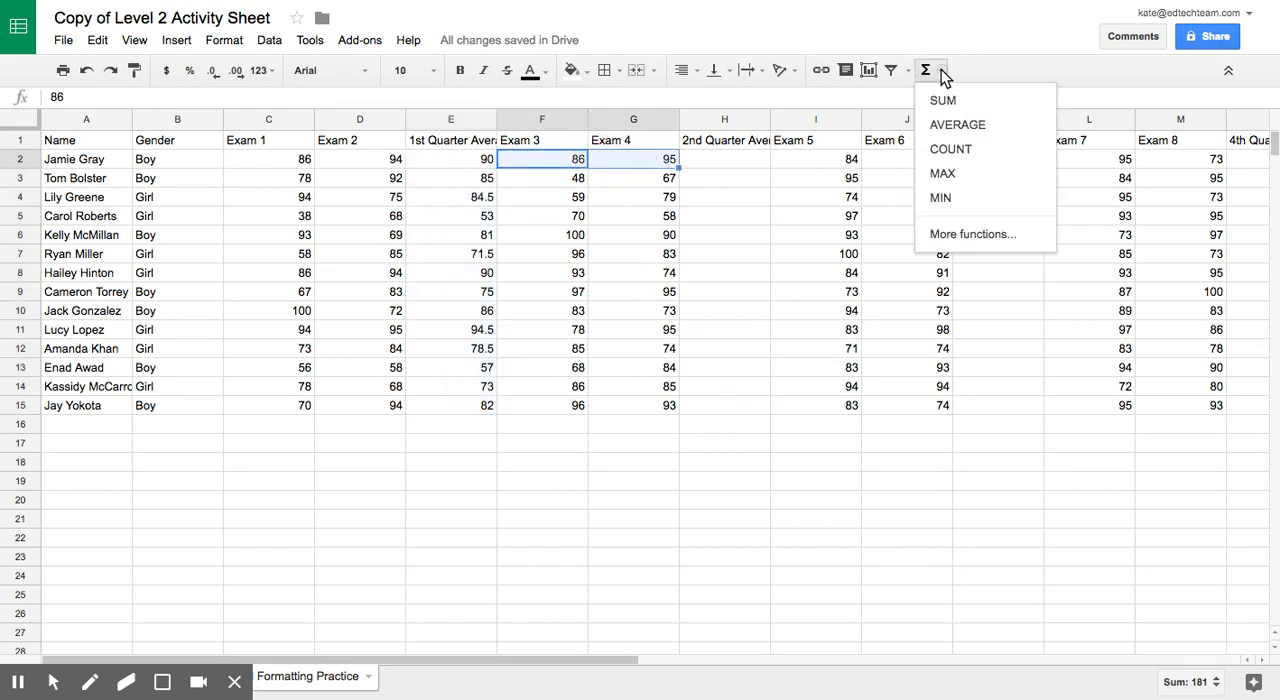
click(952, 126)
key(Return)
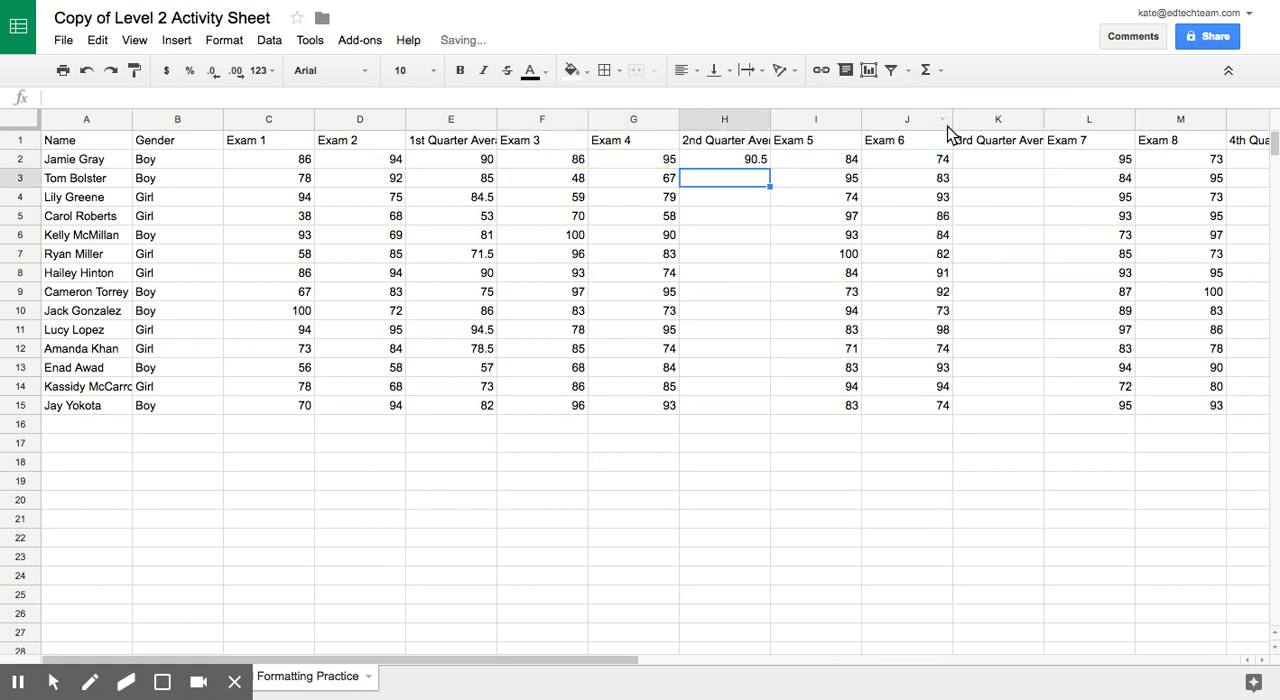
click(752, 159)
drag(769, 168, 777, 409)
Step: Calculate the 3rd quarter average of I2:J2 in K2 with AVERAGE and fill the formula down to K15
drag(828, 162, 886, 160)
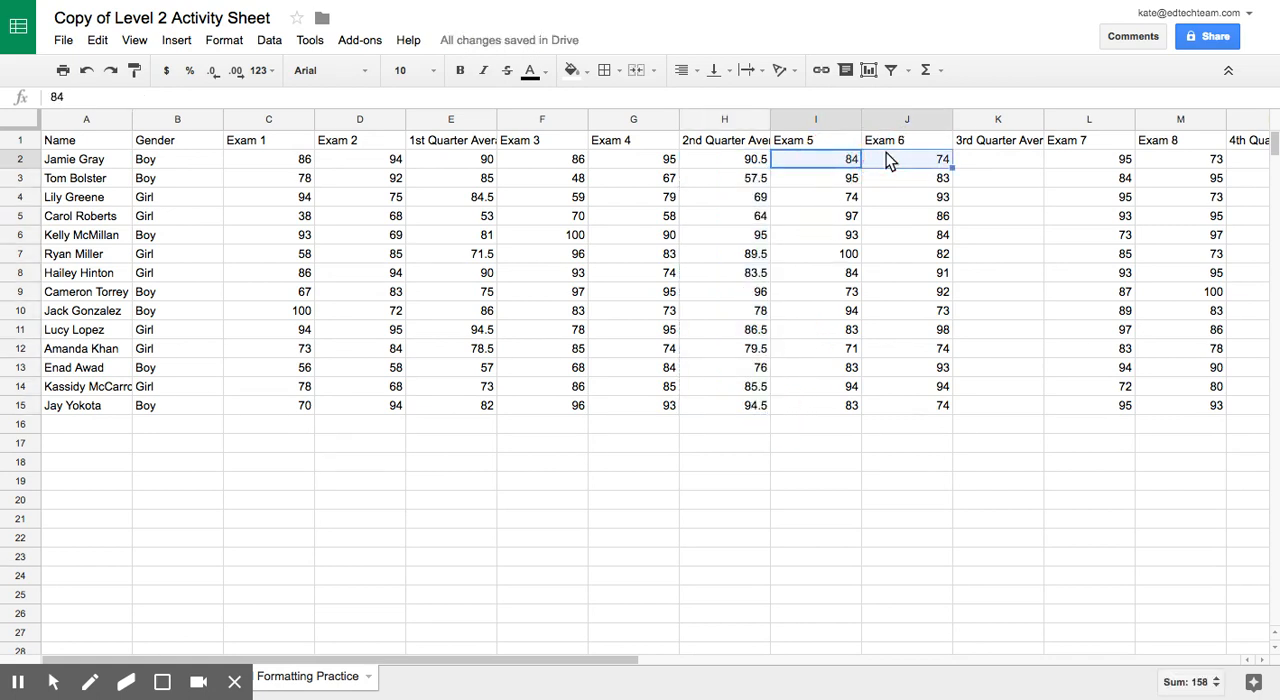
click(942, 69)
click(953, 126)
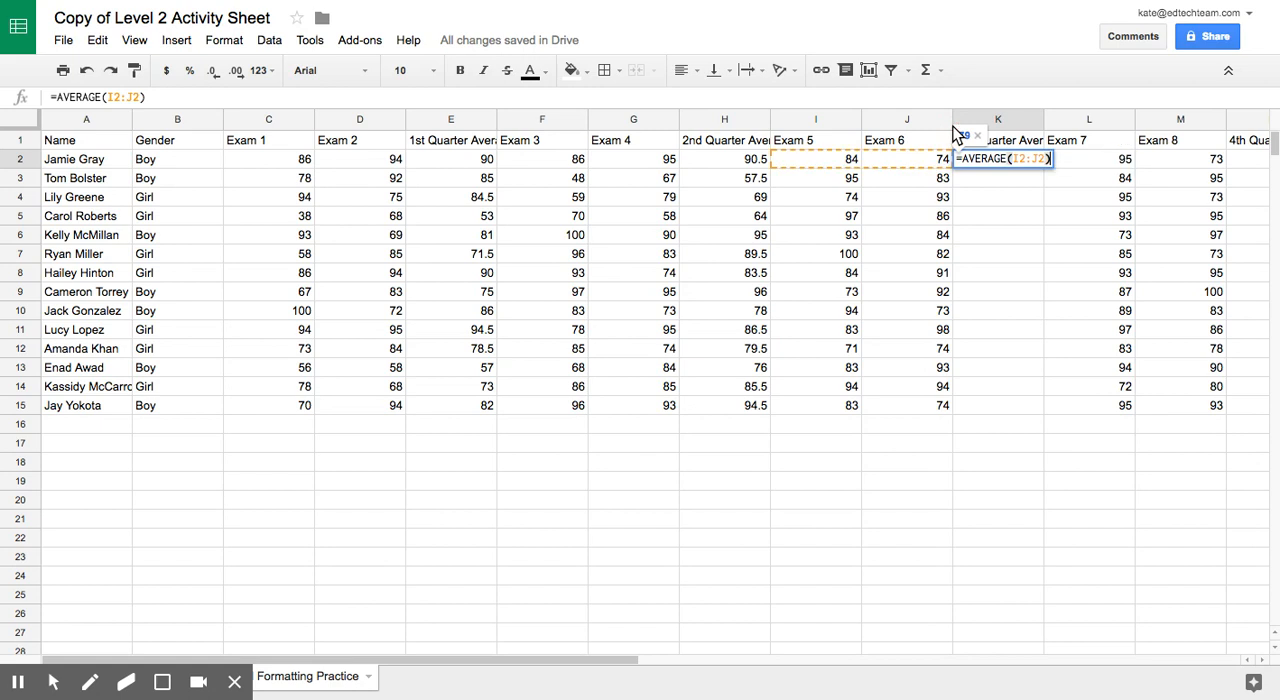
key(Return)
click(985, 159)
drag(1042, 169, 1035, 412)
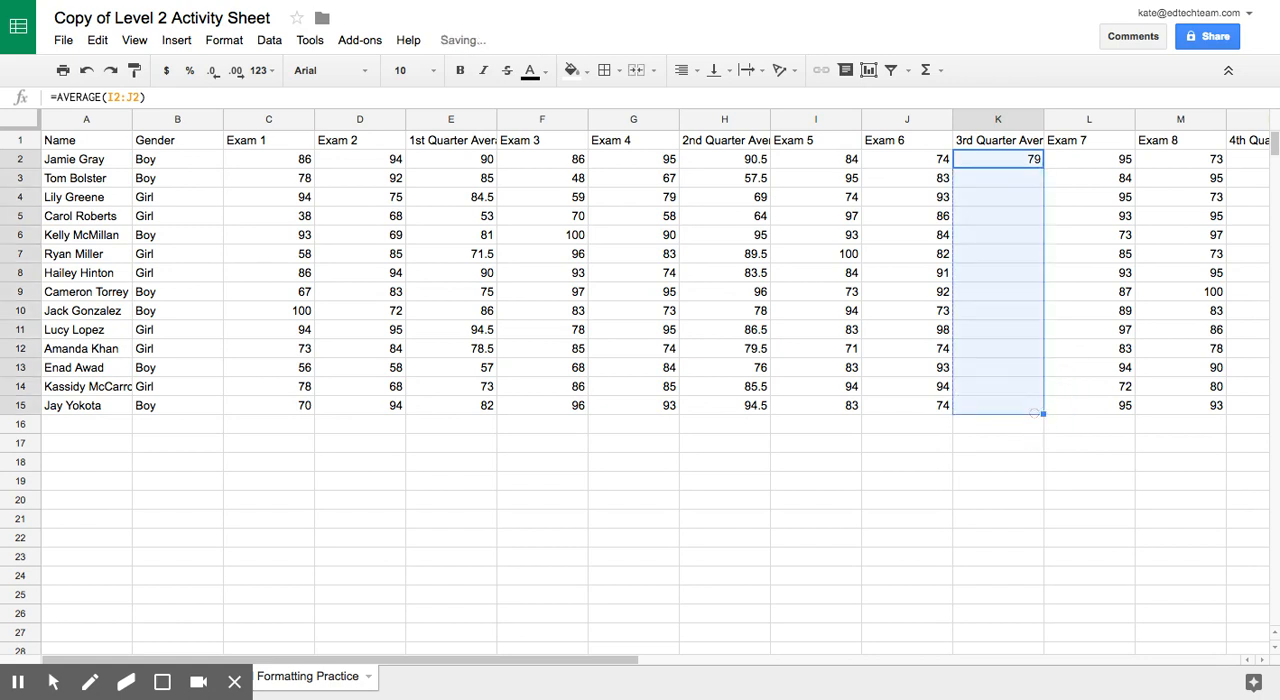
Step: Calculate the 4th quarter average of L2:M2 in N2 with AVERAGE and fill the formula down to N15
scroll(1028, 418, right, 4)
drag(748, 162, 806, 166)
click(944, 76)
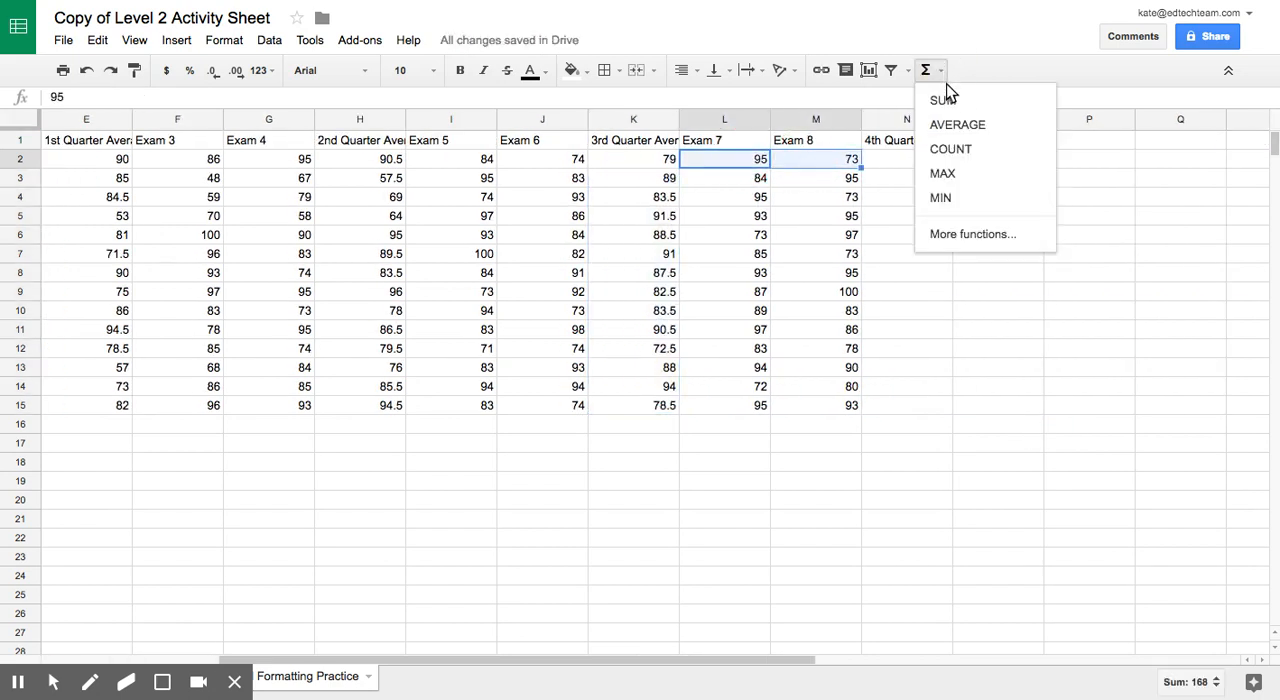
click(950, 126)
key(Return)
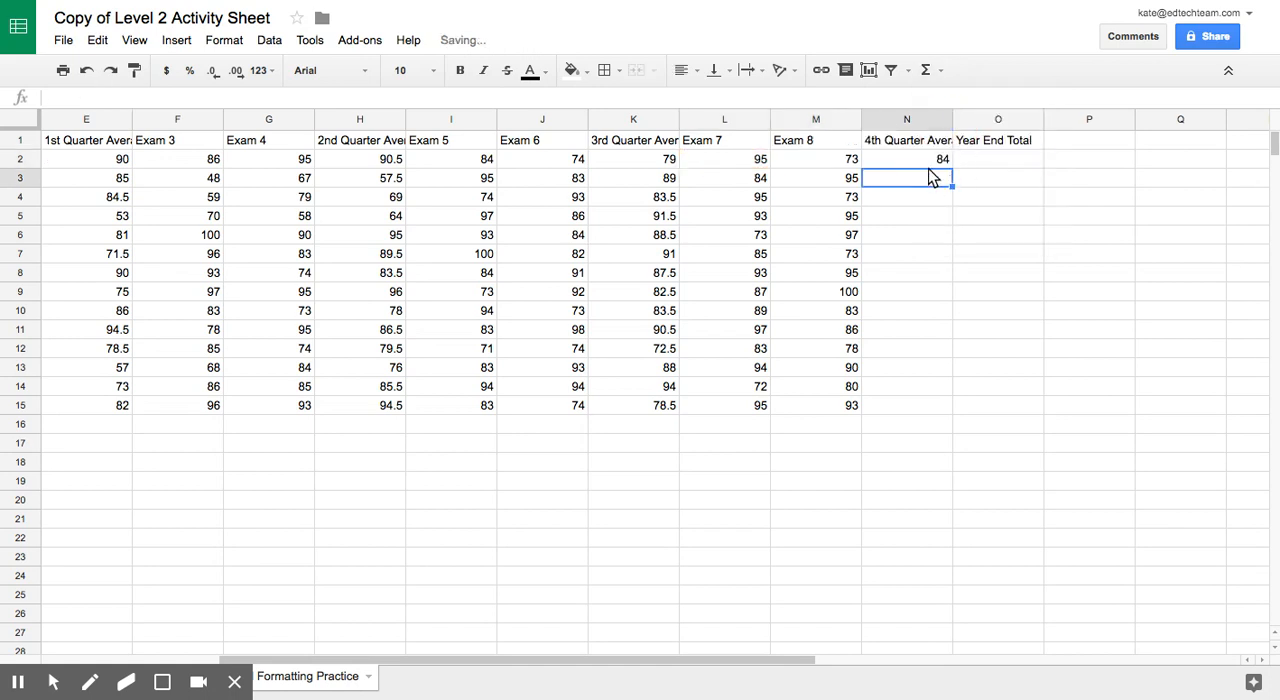
click(930, 167)
drag(953, 170, 927, 411)
Step: Create a pivot table from the entire exam scores sheet
scroll(565, 445, left, 3)
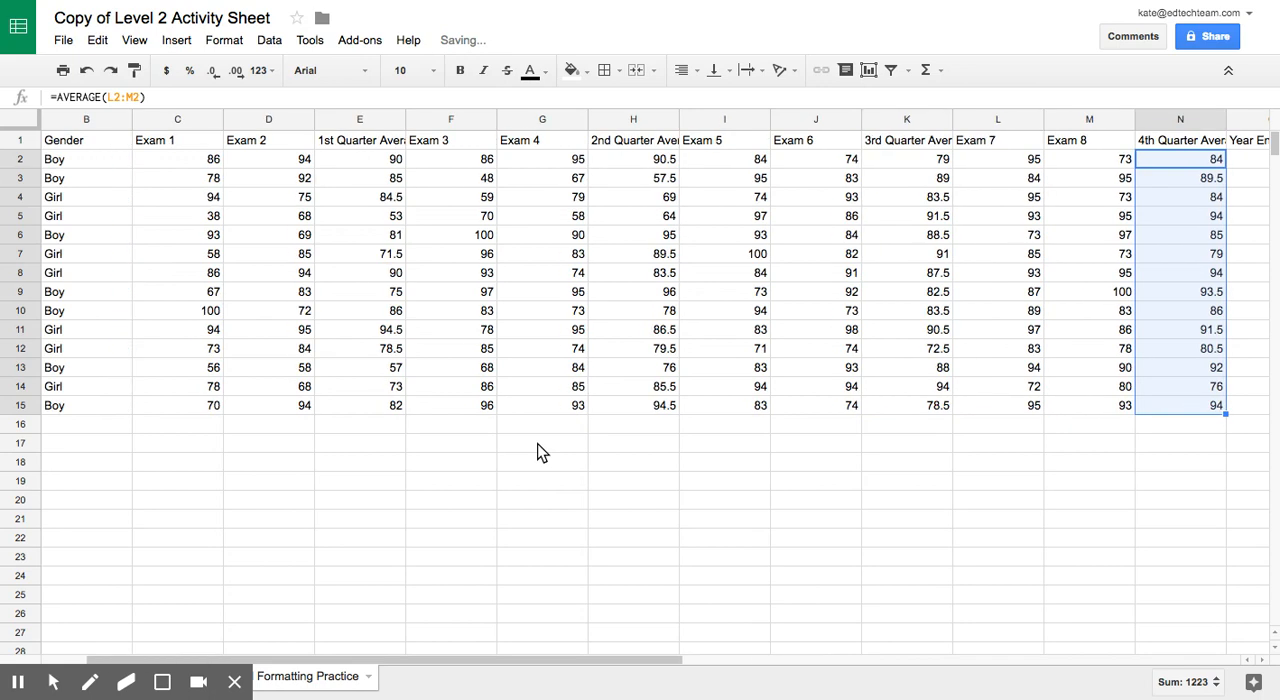
scroll(537, 452, left, 1)
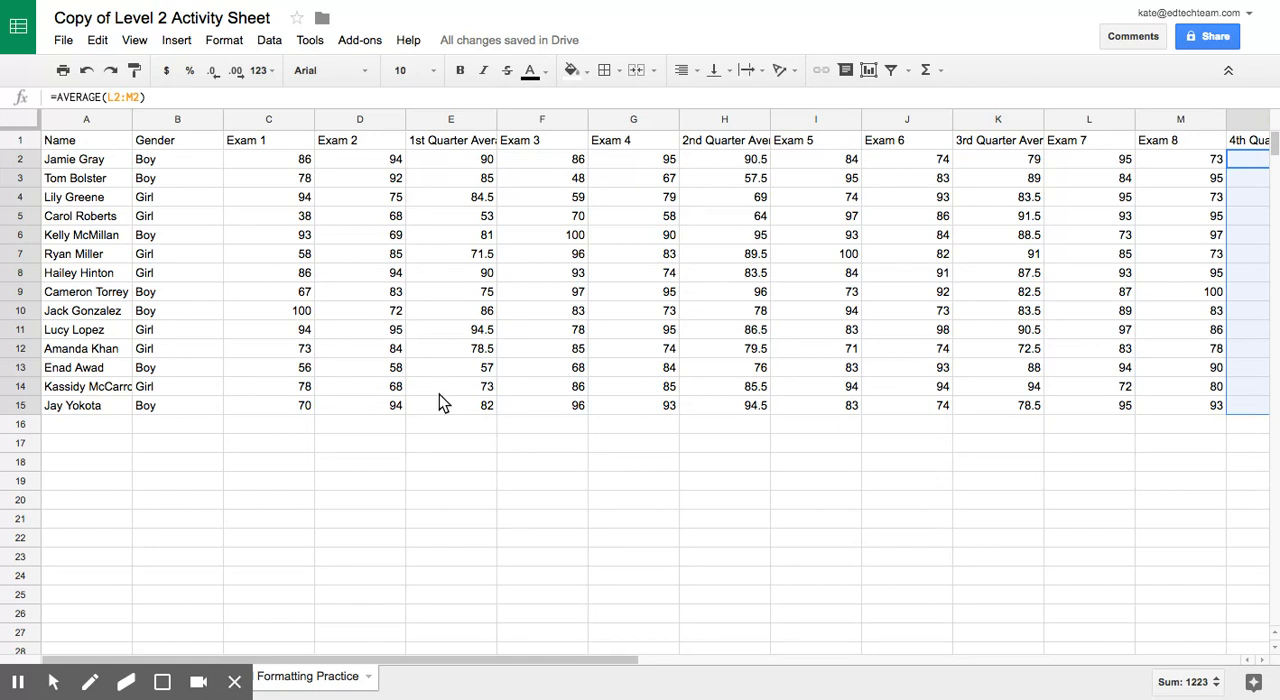
click(27, 120)
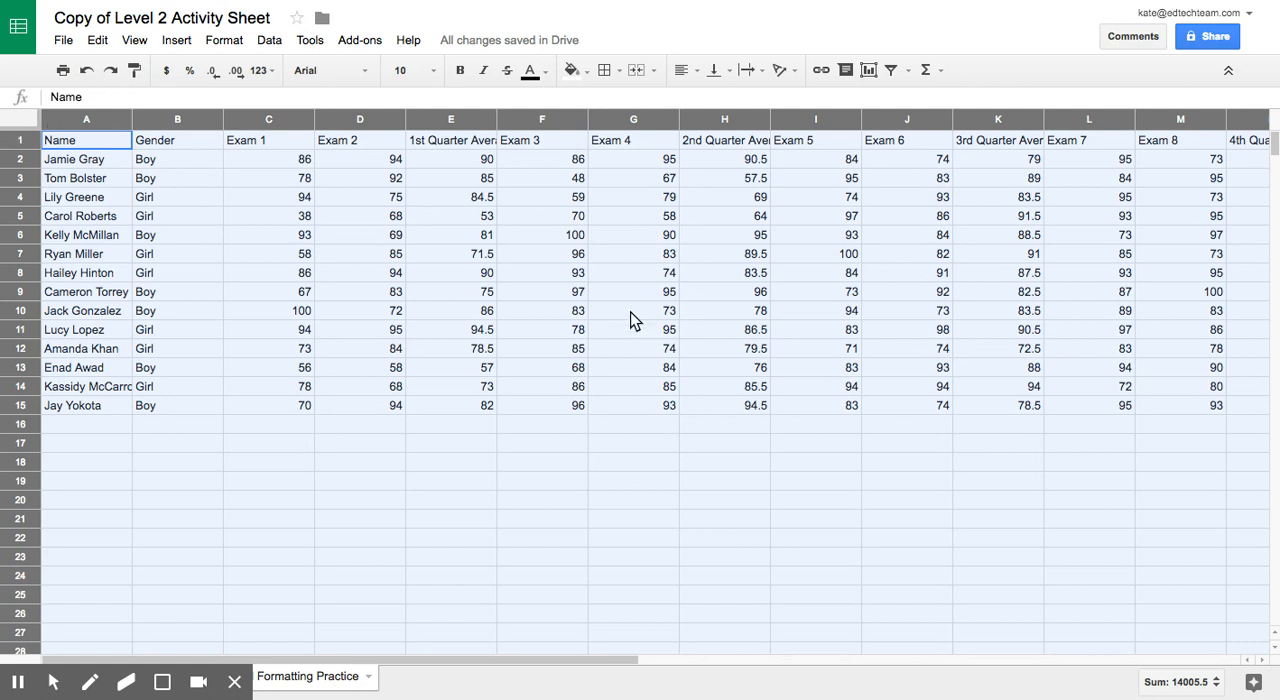
click(269, 40)
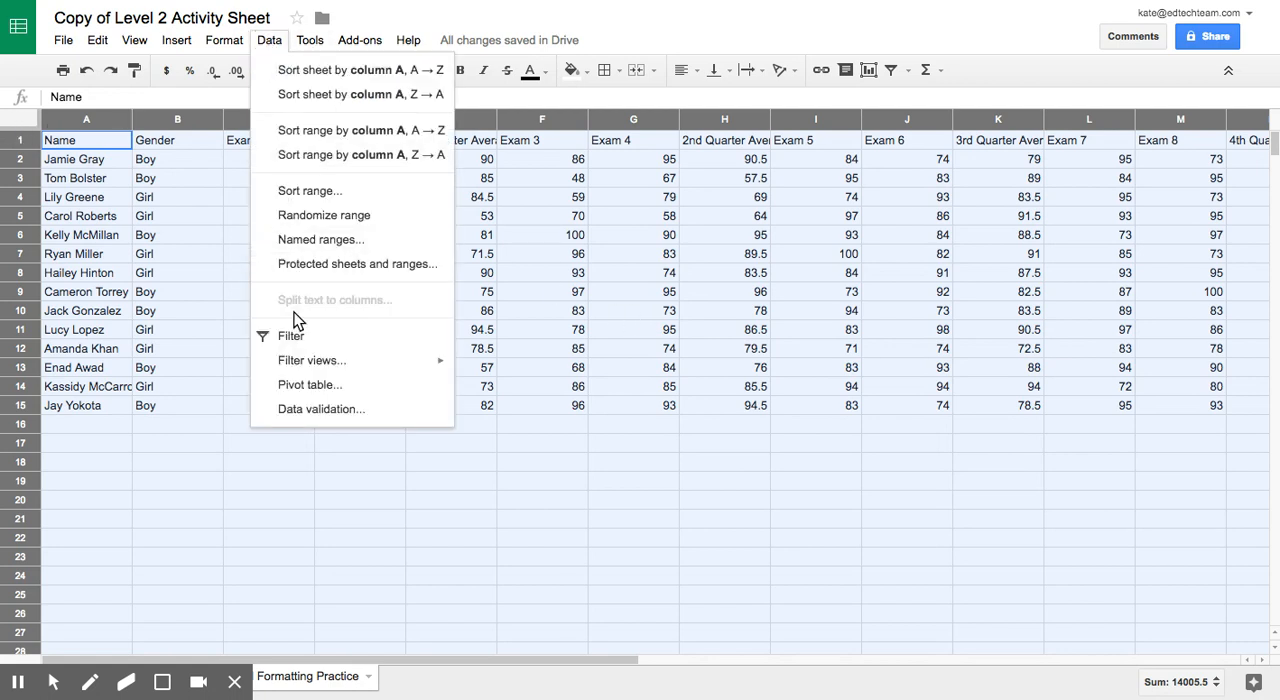
click(304, 385)
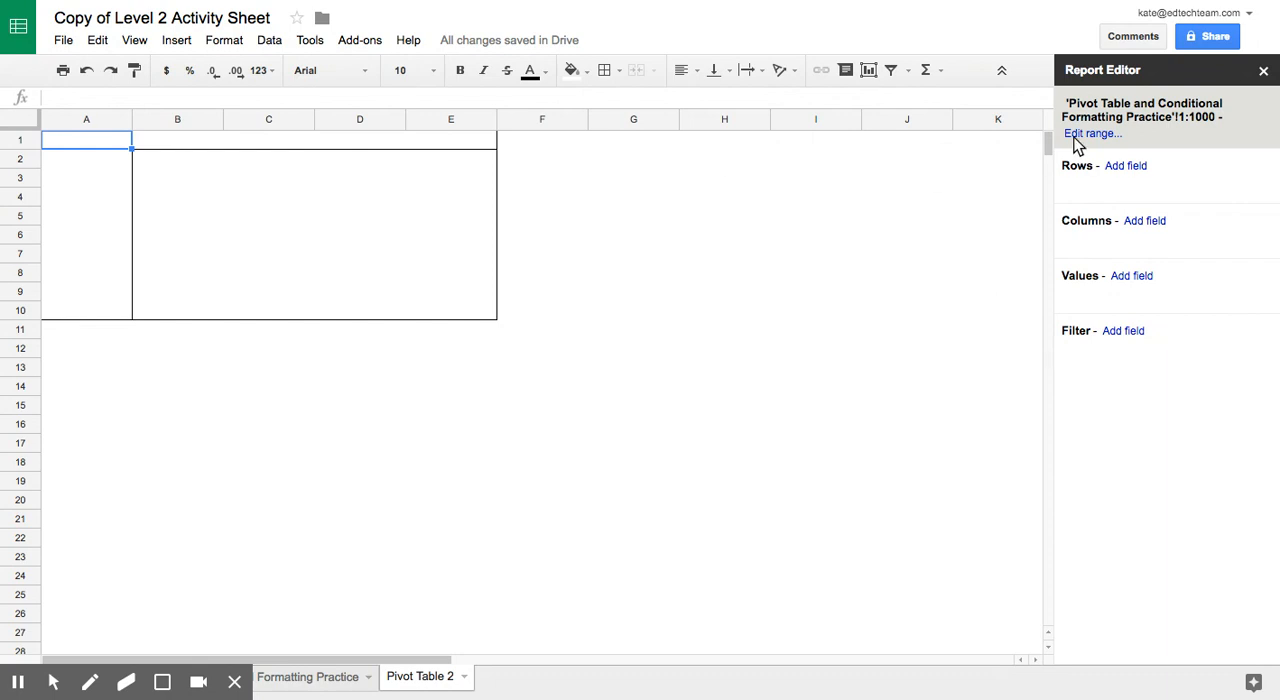
Step: Group the pivot table rows by Gender and add 1st Quarter Average as a value field
click(1120, 166)
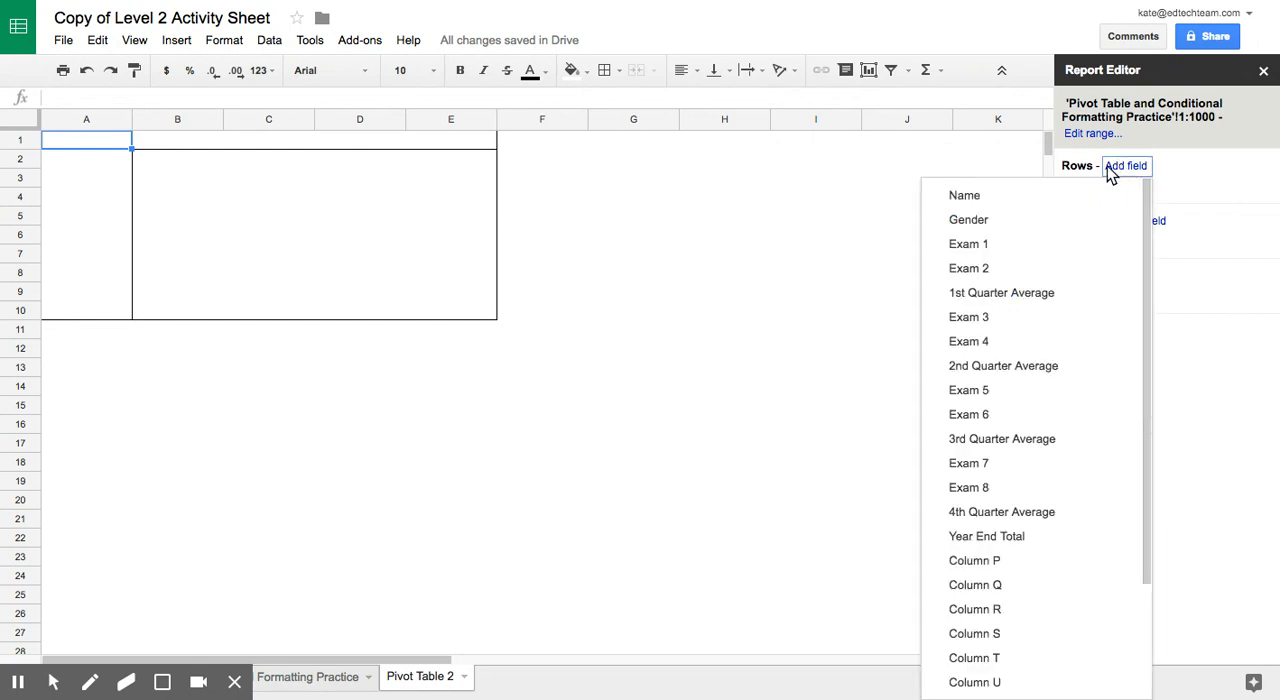
click(1028, 223)
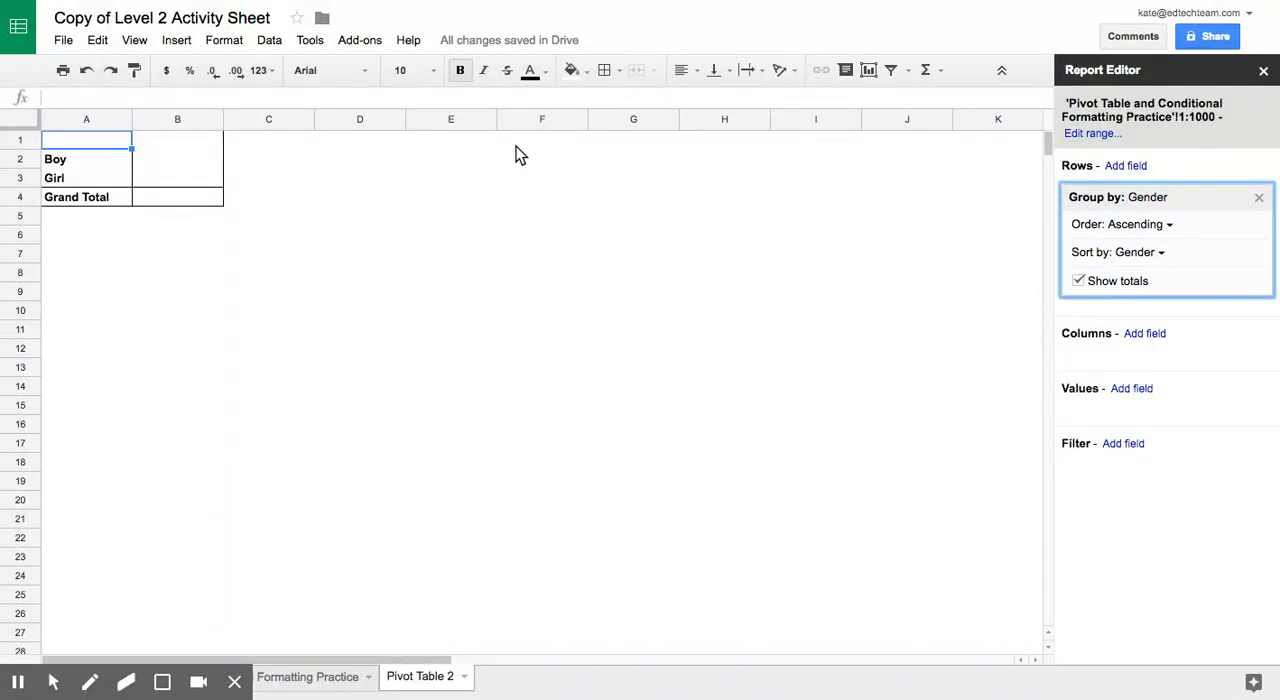
click(1133, 389)
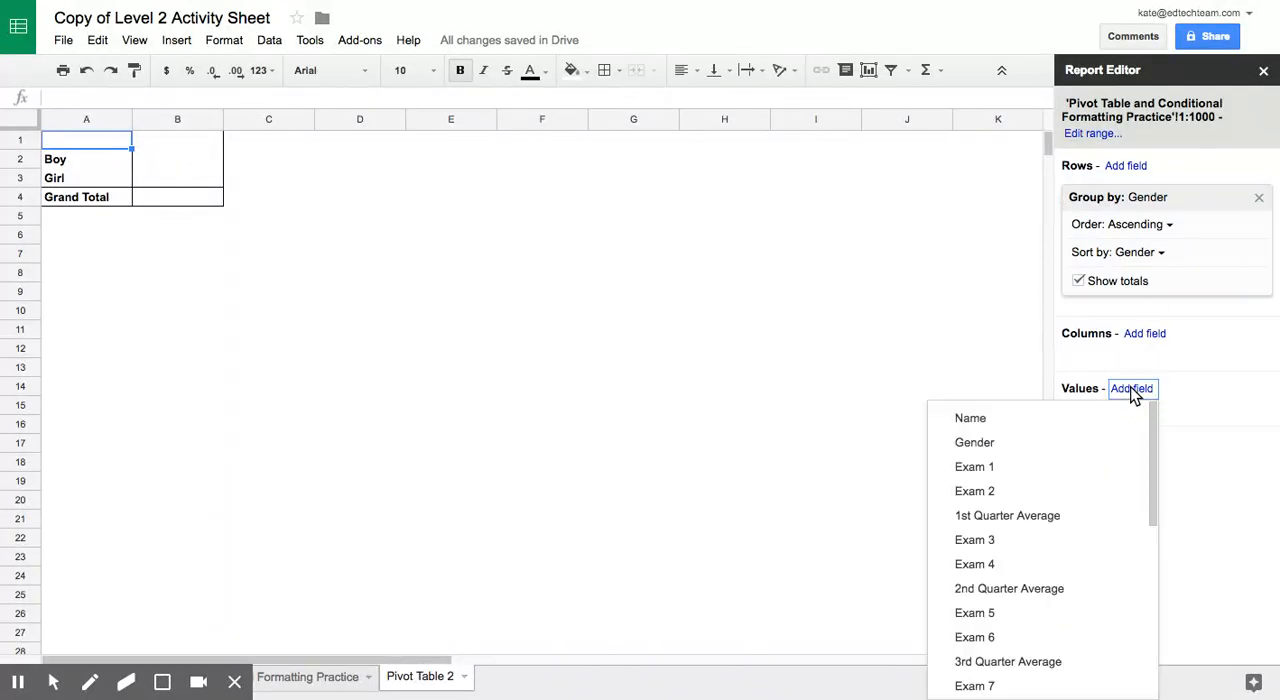
click(1016, 516)
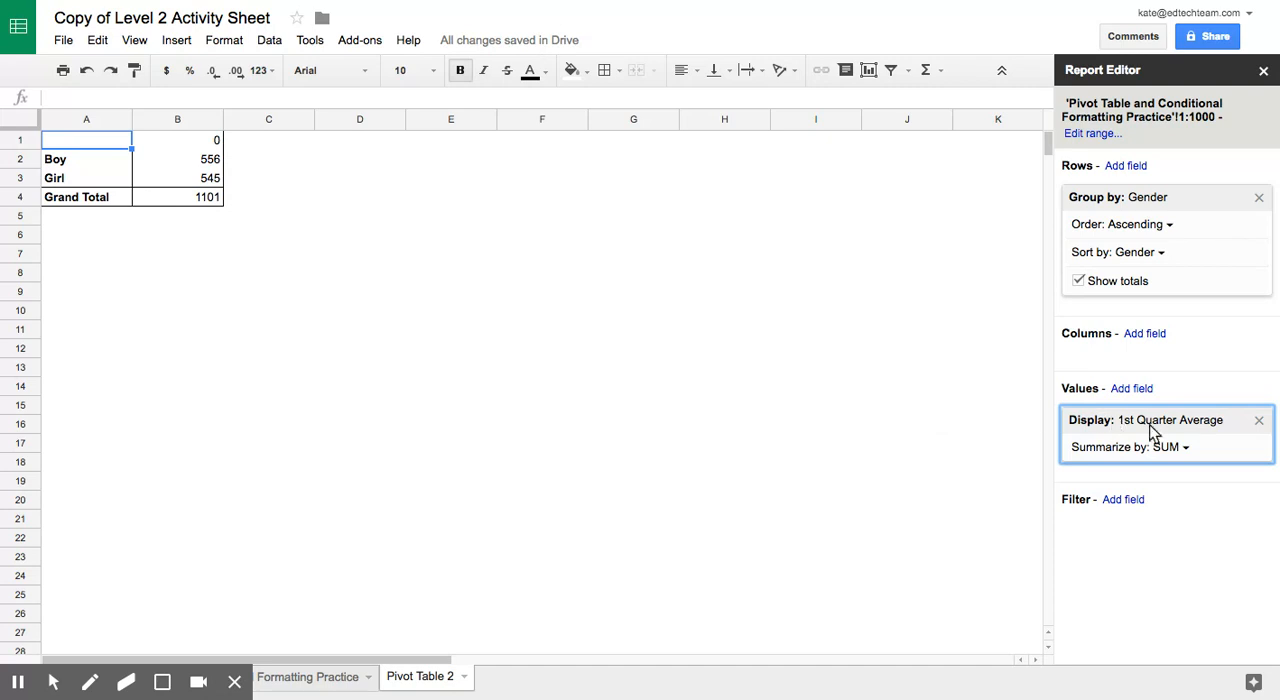
Step: Summarize the 1st Quarter Average value by AVERAGE, and add 2nd Quarter Average as a pivot table value also summarized by AVERAGE
click(1175, 447)
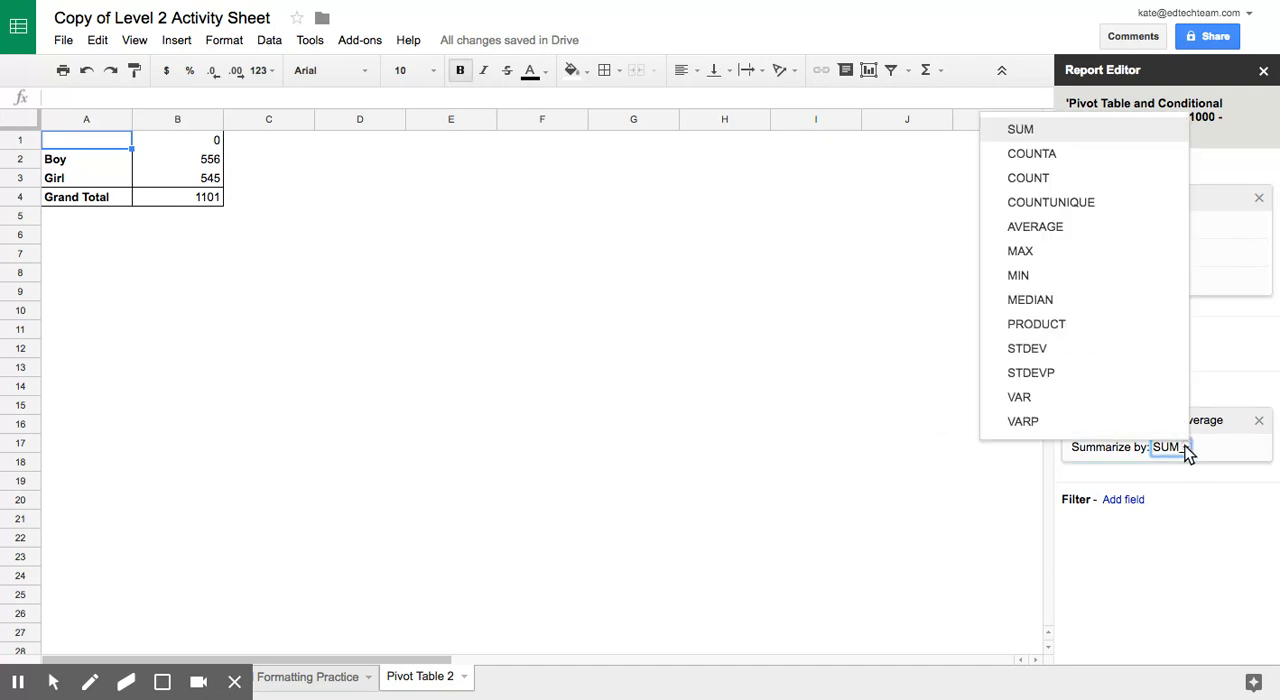
click(1100, 226)
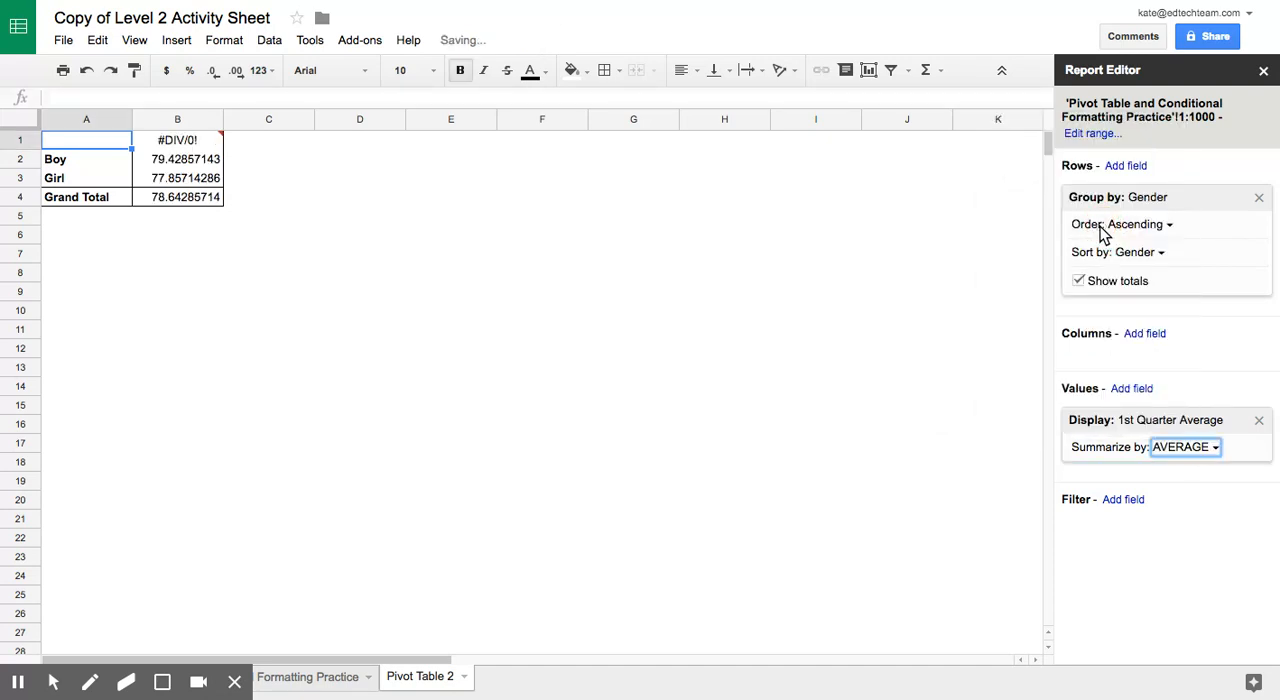
click(1133, 389)
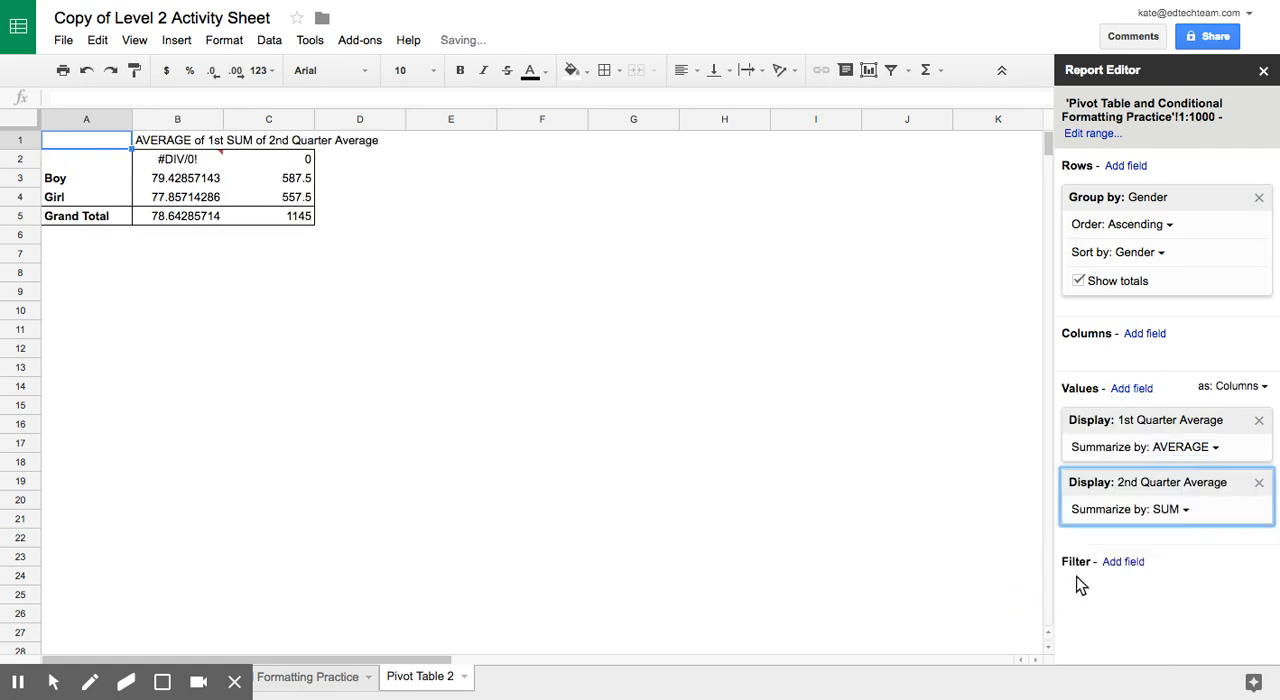
click(1176, 511)
click(1120, 289)
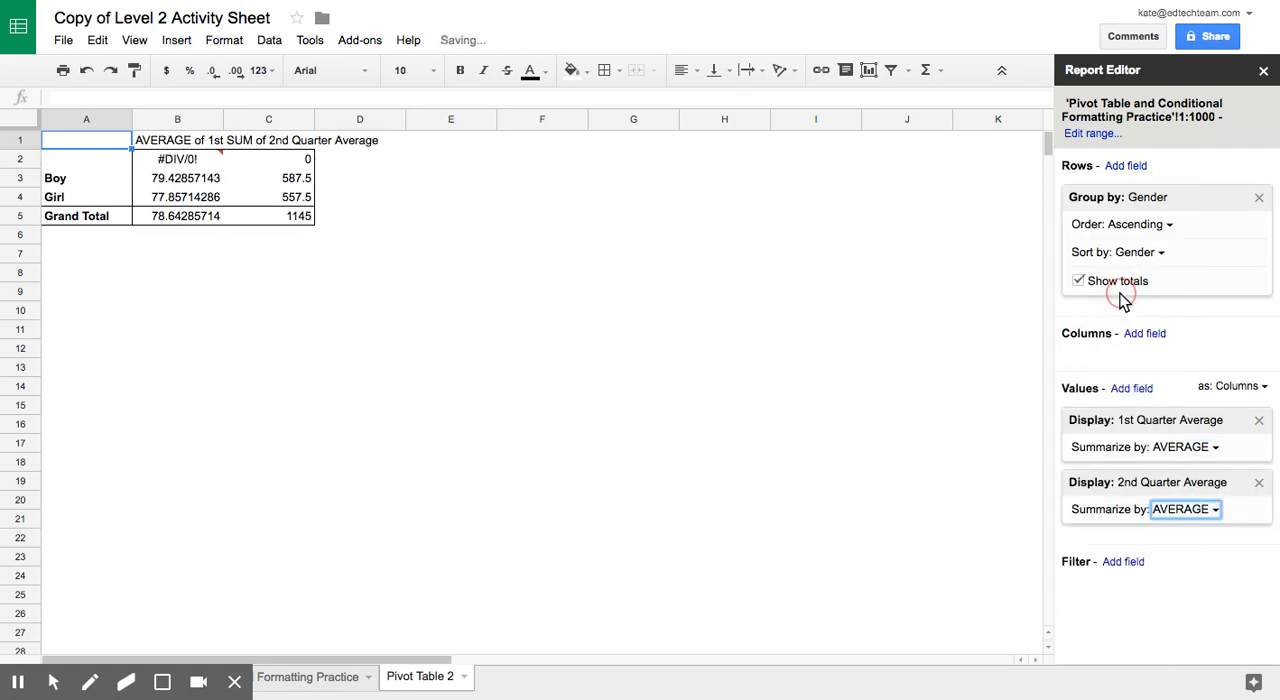
Step: Add 3rd Quarter Average as a pivot table value summarized by AVERAGE
click(1148, 389)
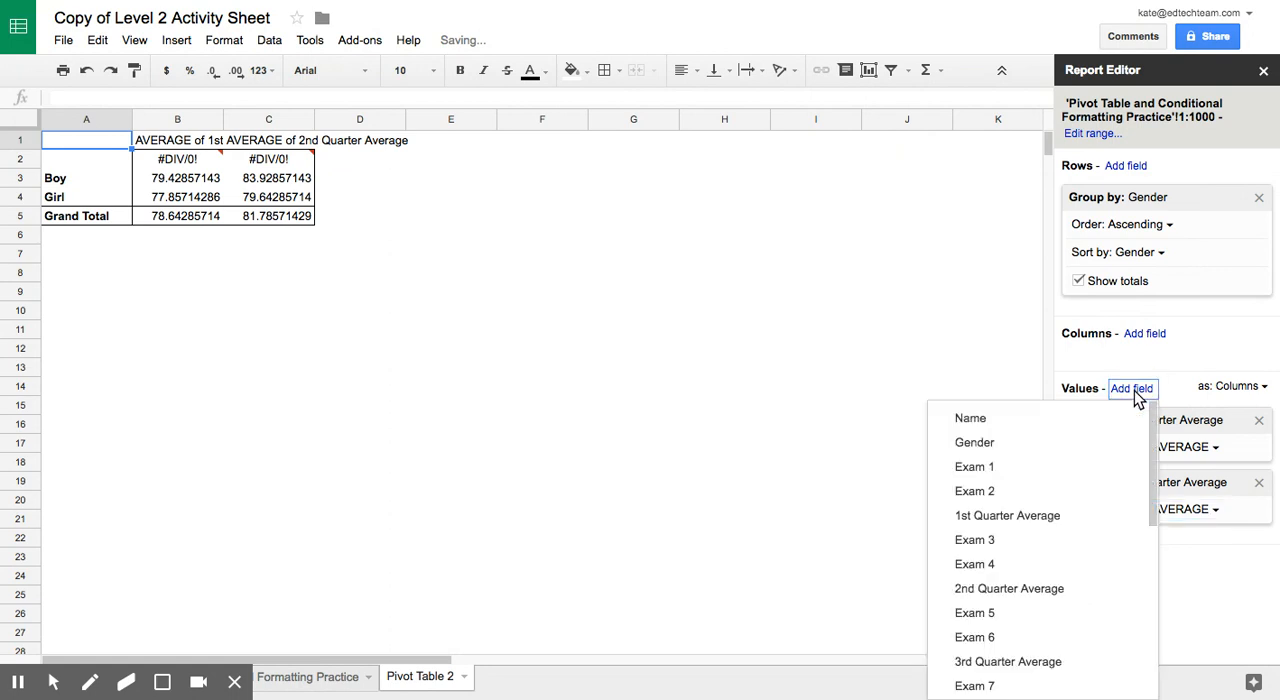
click(1010, 661)
click(1173, 572)
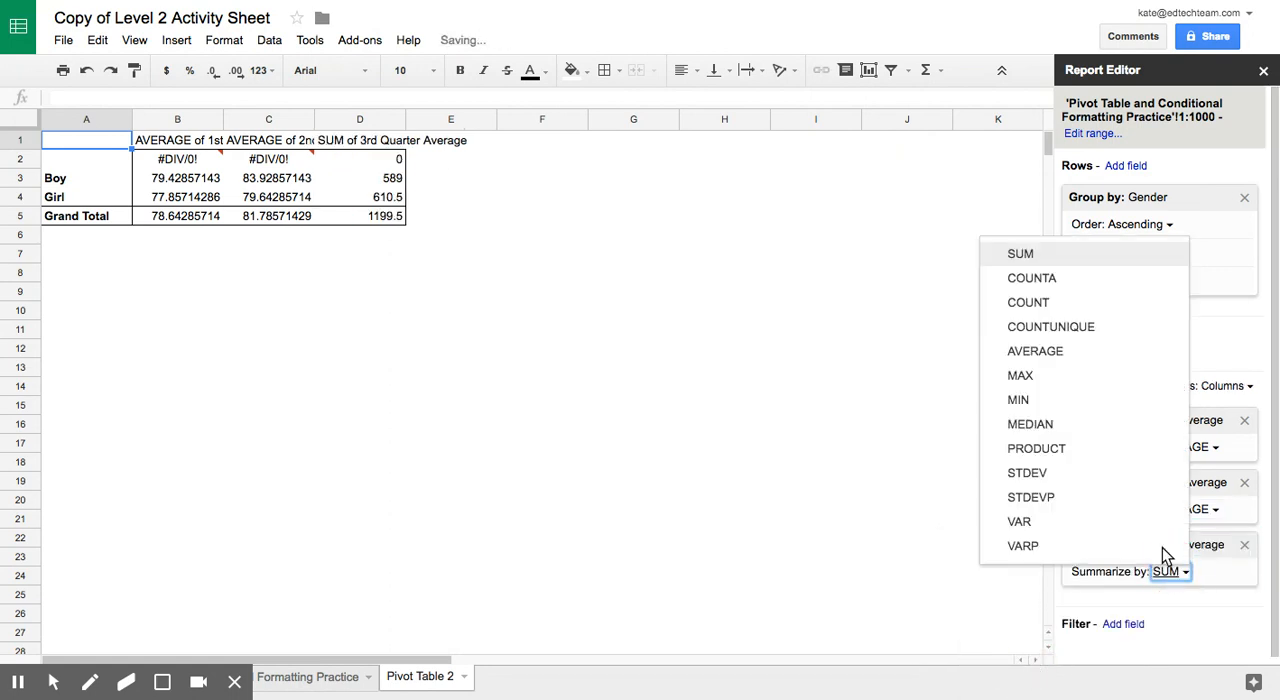
click(1087, 359)
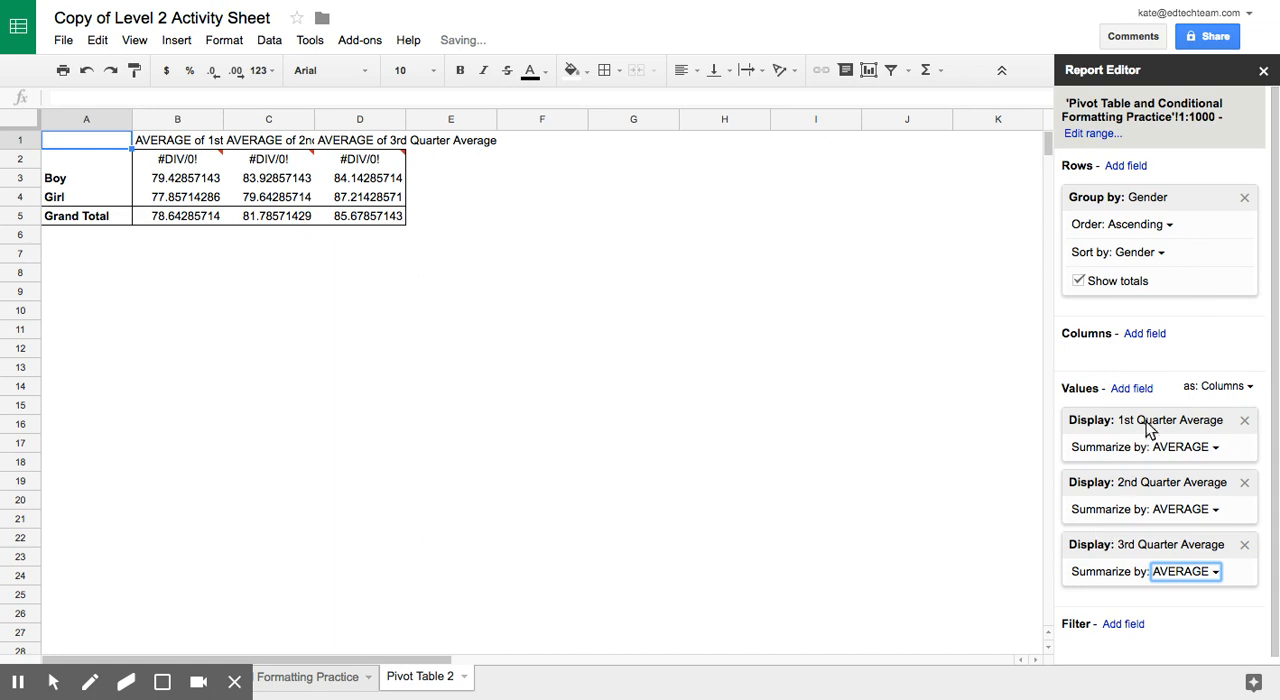
Step: Add 4th Quarter Average as a pivot table value summarized by AVERAGE
click(1132, 389)
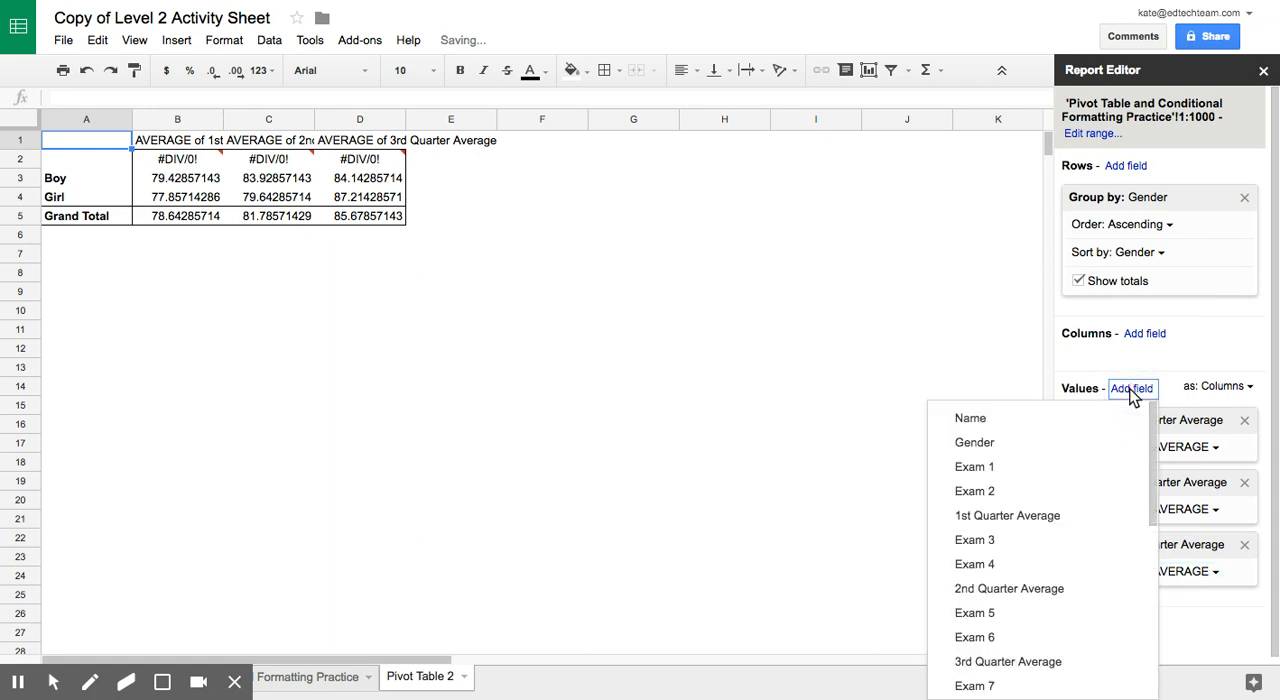
scroll(1038, 658, down, 2)
click(1036, 628)
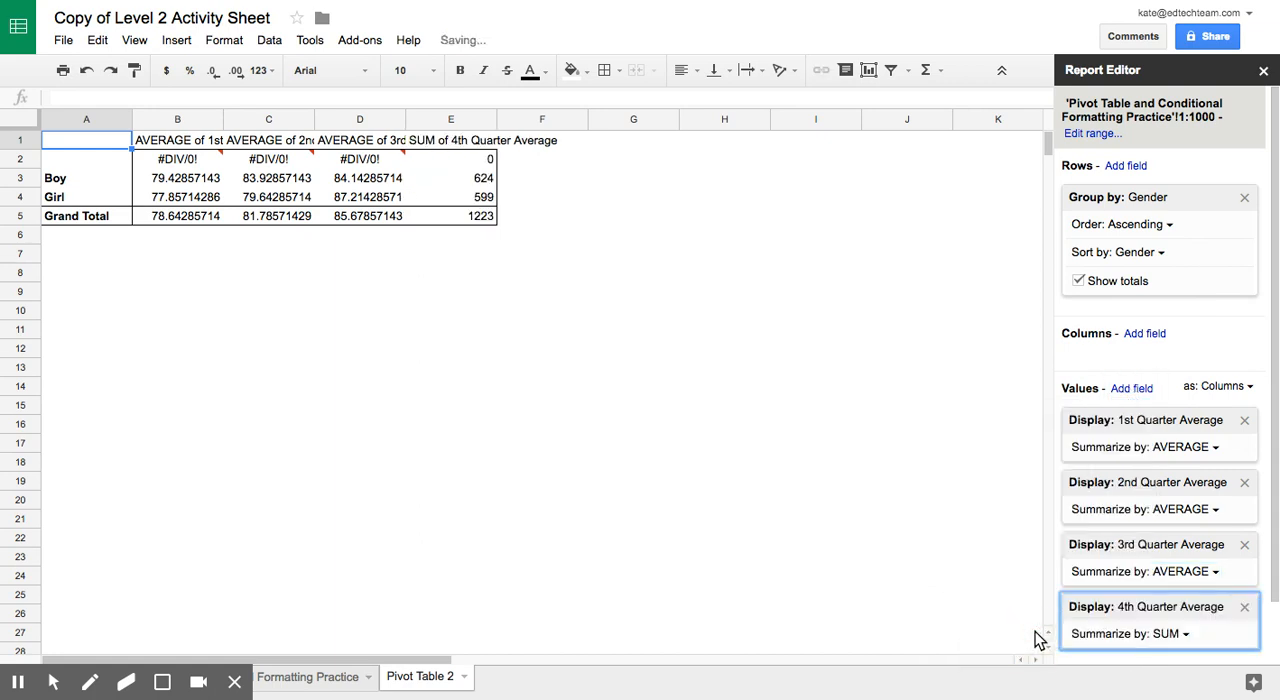
click(1187, 636)
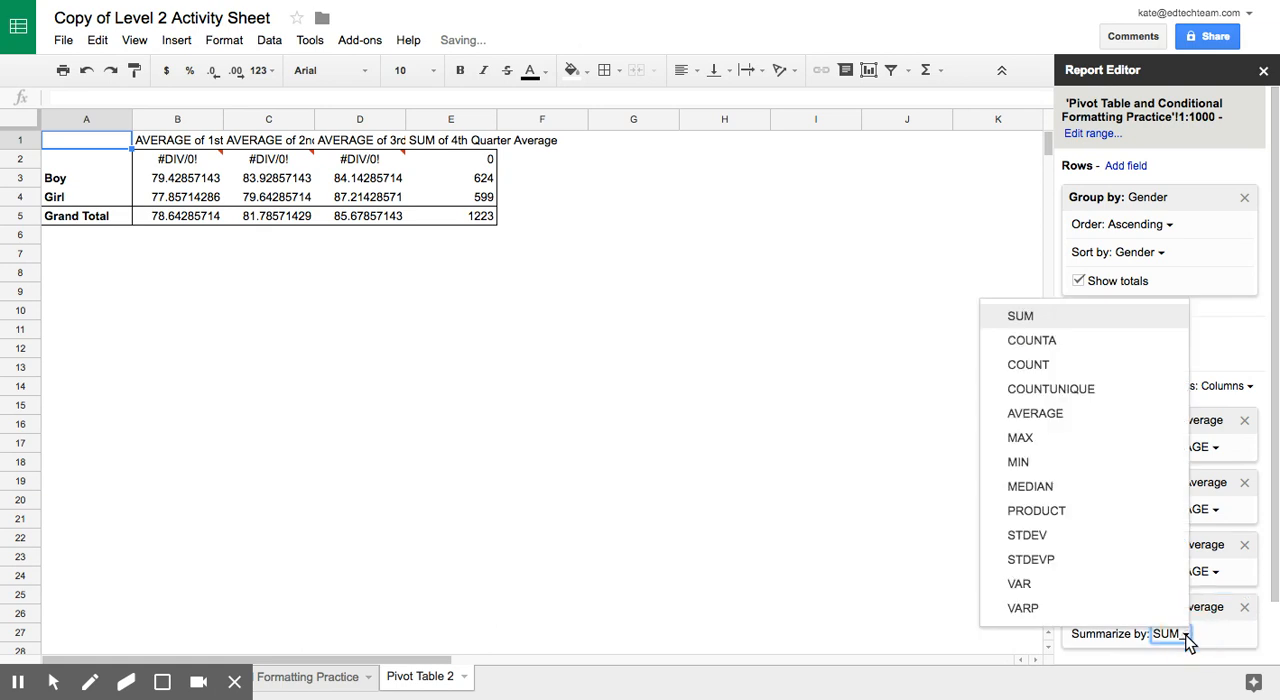
click(1090, 416)
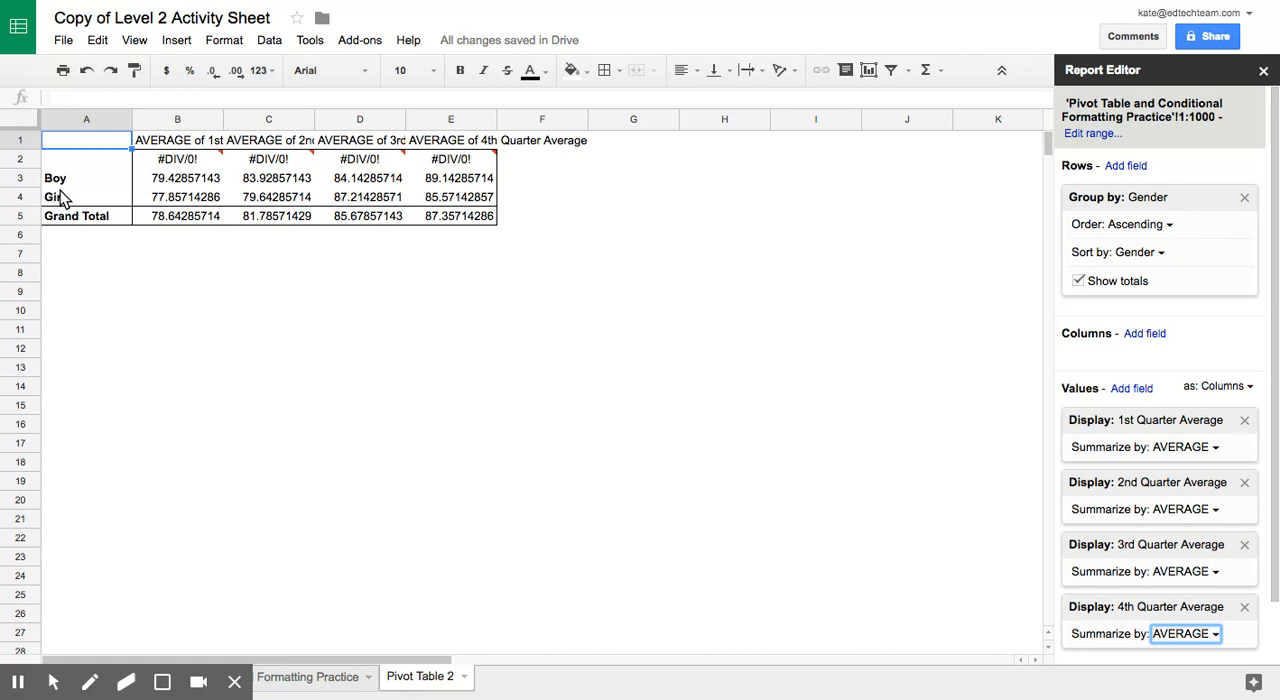
Step: Return to the Pivot Table and Conditional Formatting Practice sheet with the exam scores
click(292, 683)
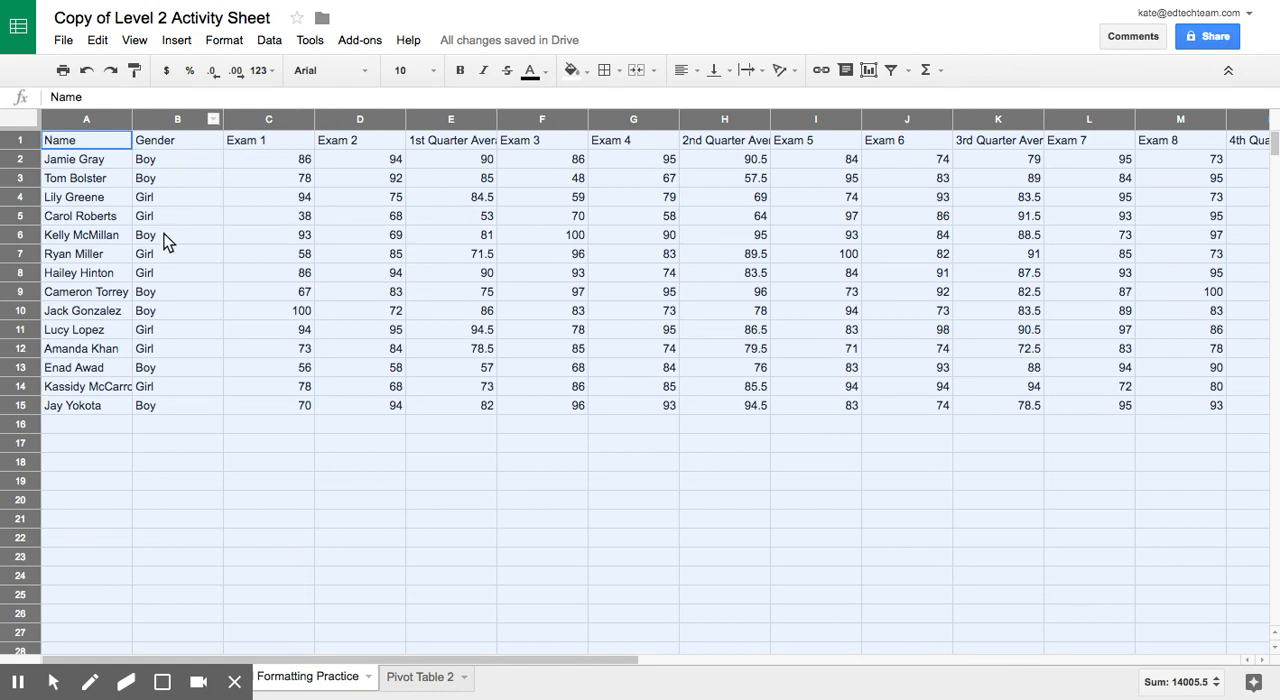